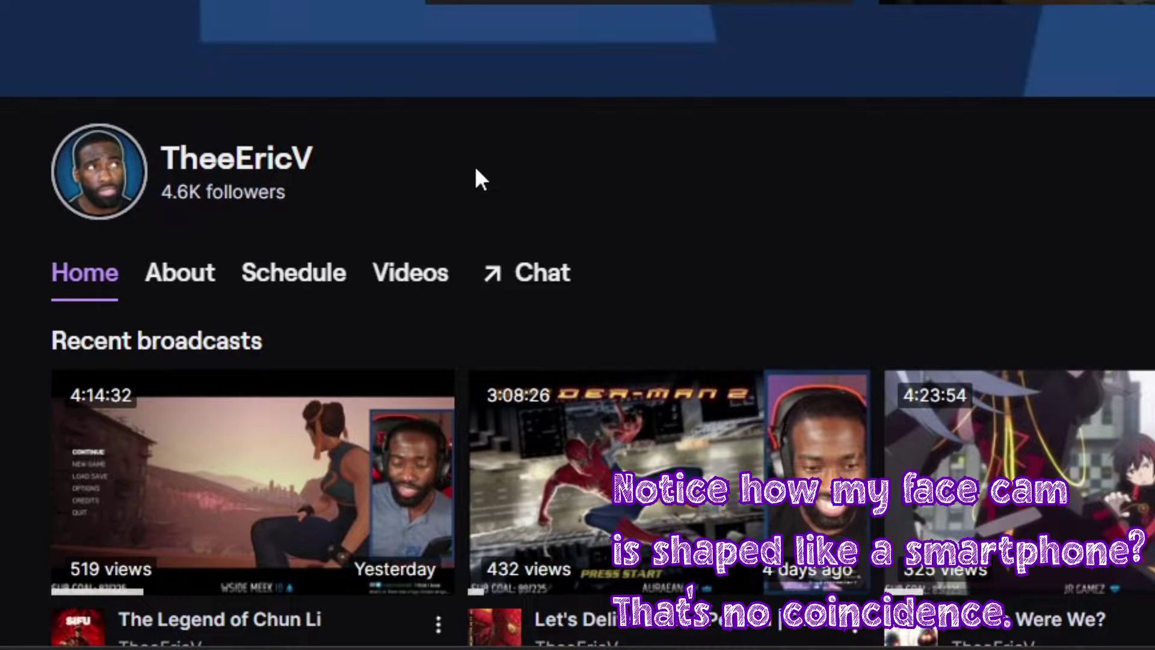
# - Filter the channel's videos to Clips, open and pause the 'bat' clip, and bring up its sharing options
pyautogui.click(397, 291)
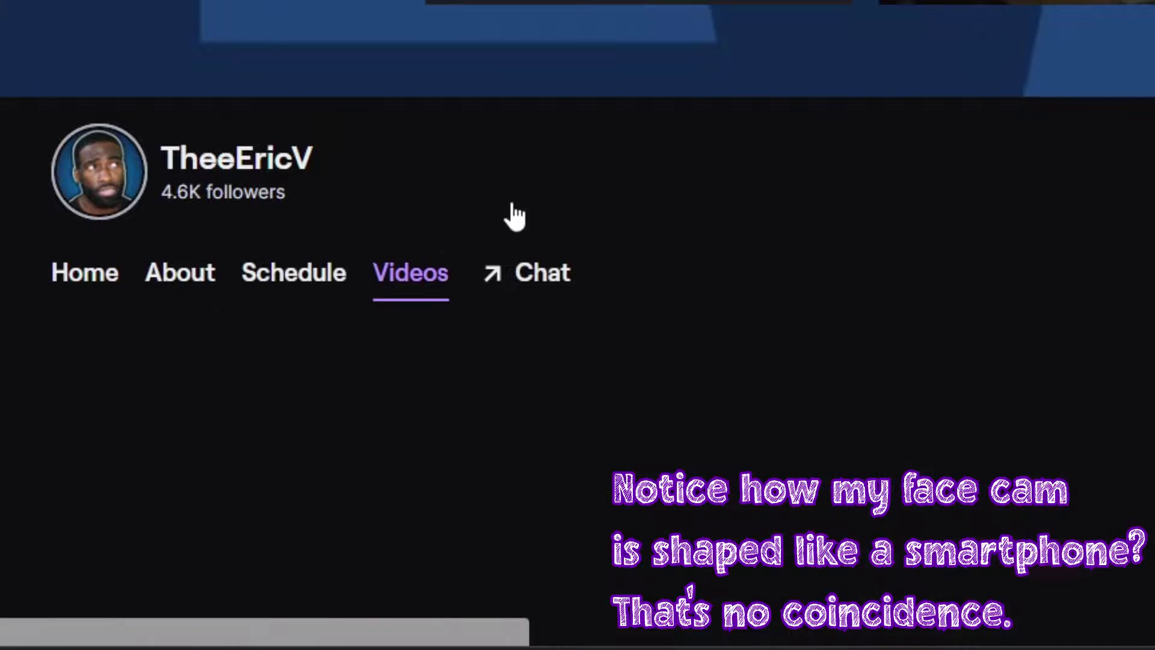
pyautogui.scroll(-1, 597, 180)
pyautogui.click(240, 221)
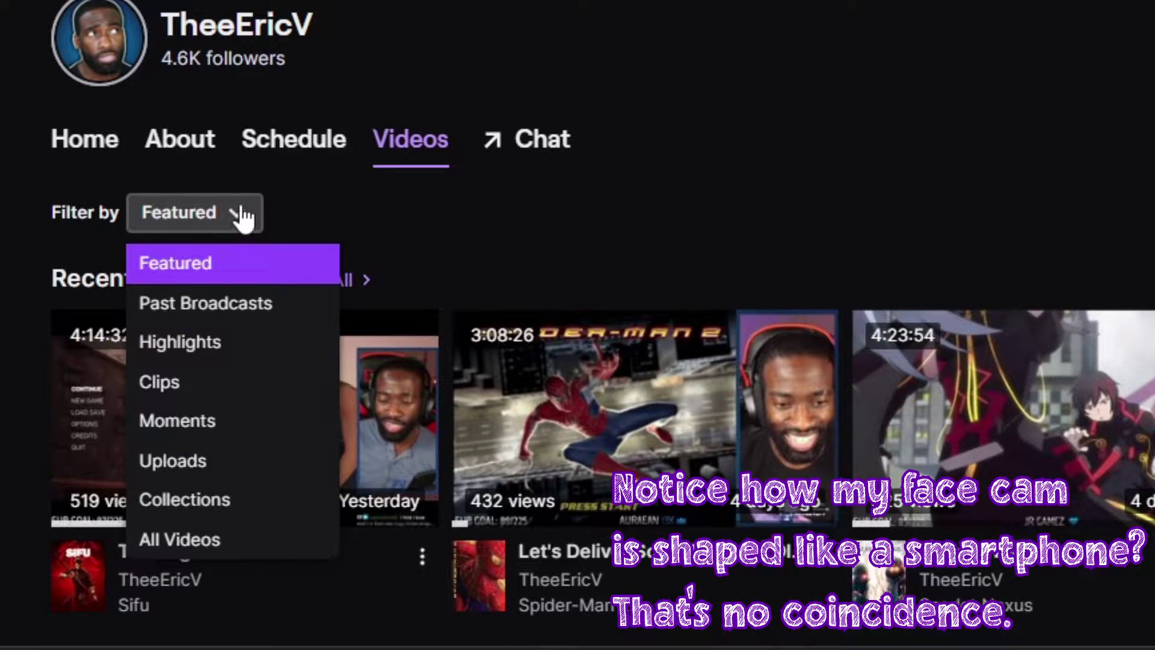
pyautogui.click(213, 389)
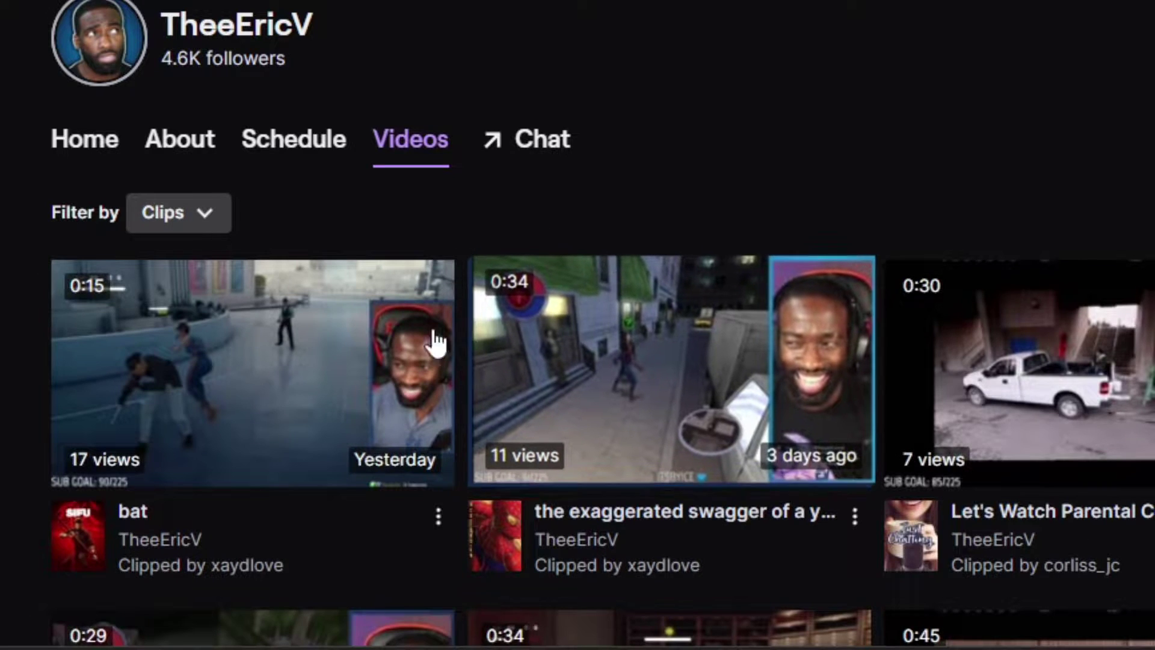
pyautogui.click(368, 334)
pyautogui.click(160, 530)
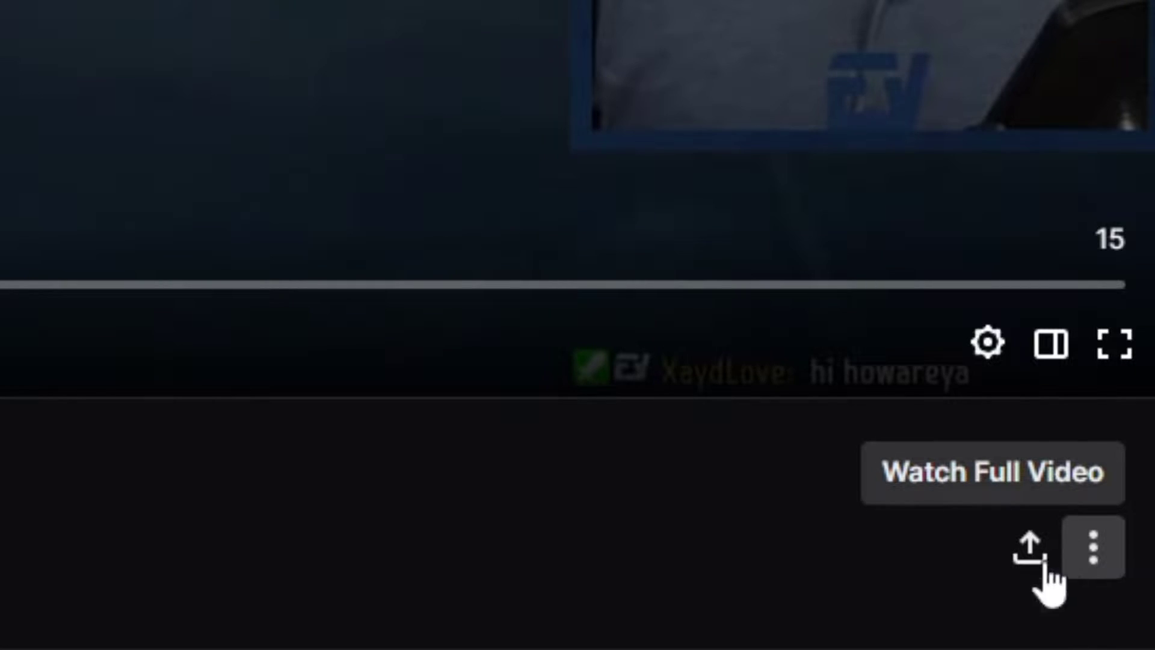
pyautogui.click(1030, 575)
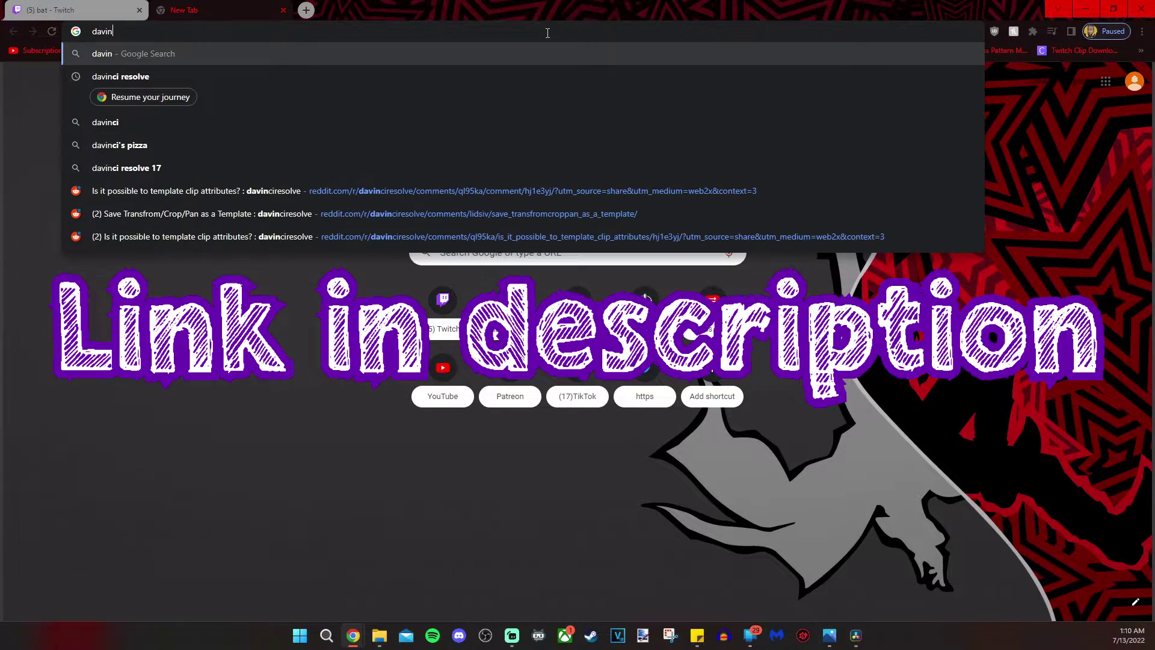
# - Search 'davinci resolve' and go to the DaVinci Resolve 18 page's free download options
pyautogui.press('Return')
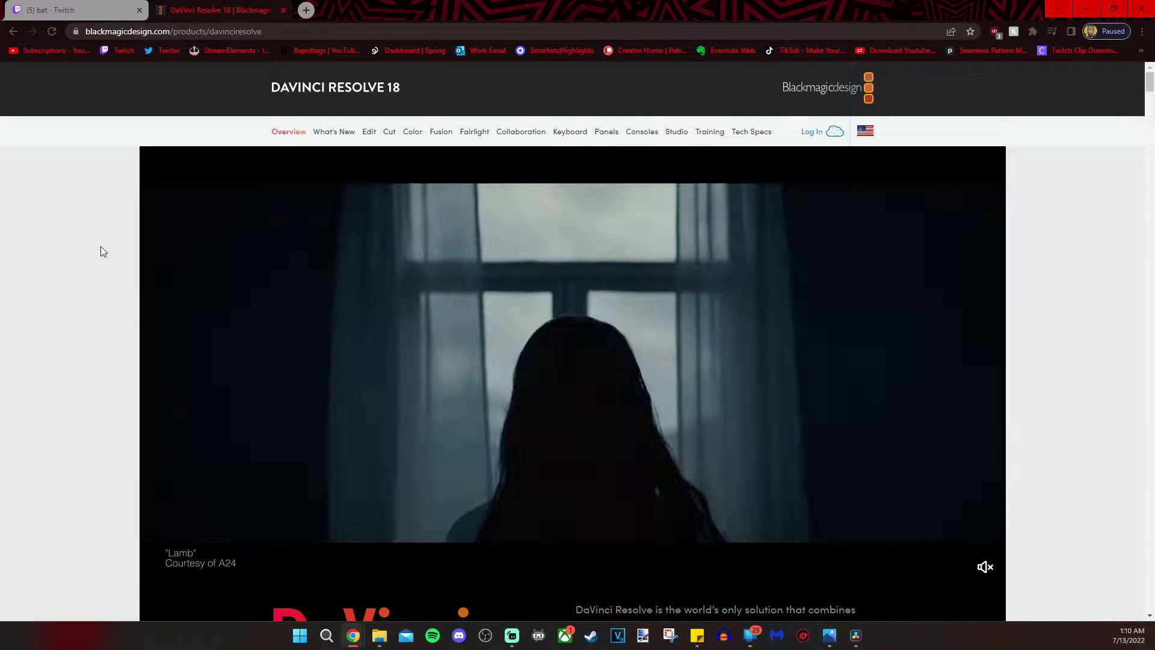
pyautogui.scroll(-4, 100, 247)
pyautogui.scroll(-3, 101, 251)
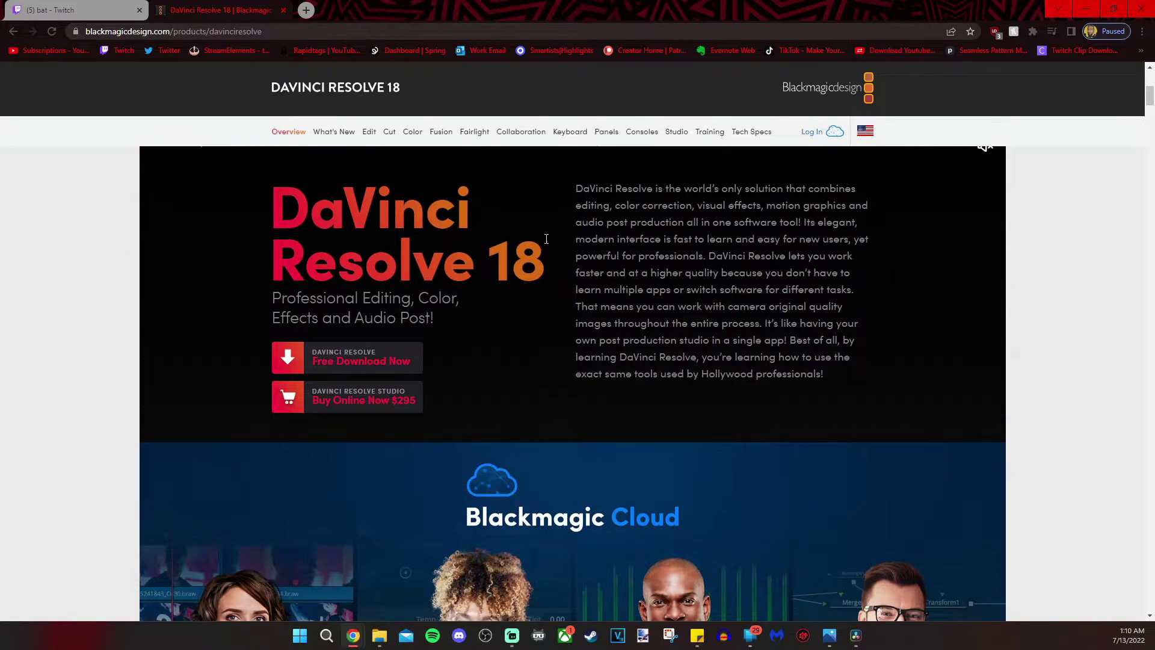
pyautogui.click(353, 365)
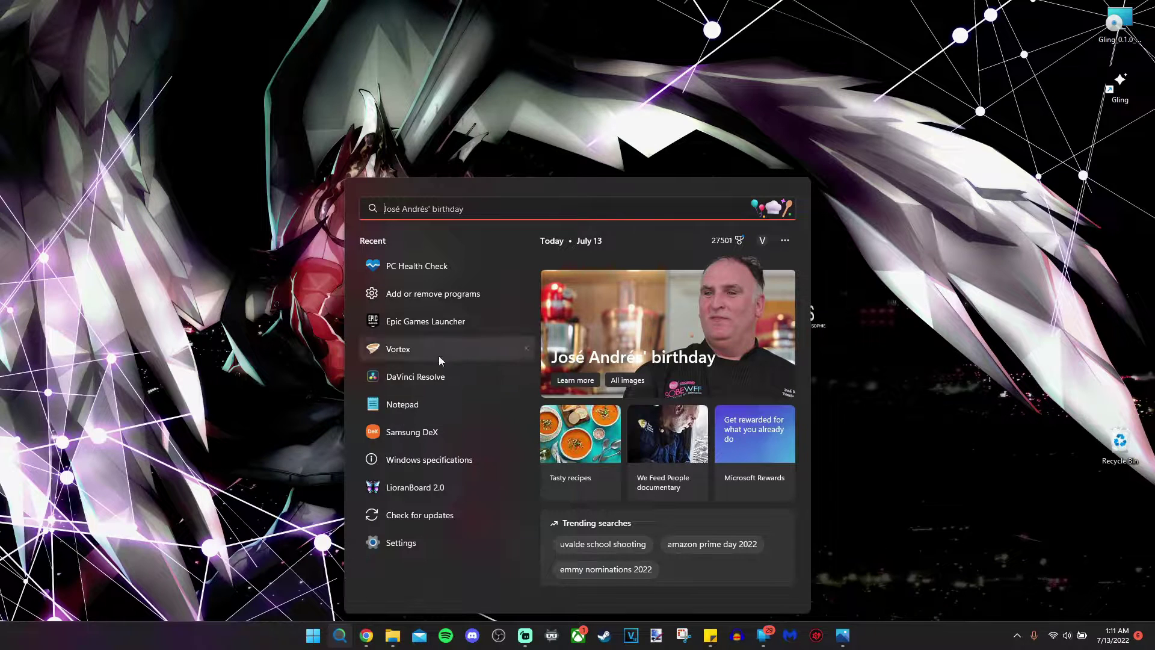
# - Launch DaVinci Resolve and create a new project with the default name Untitled Project 2
pyautogui.click(424, 377)
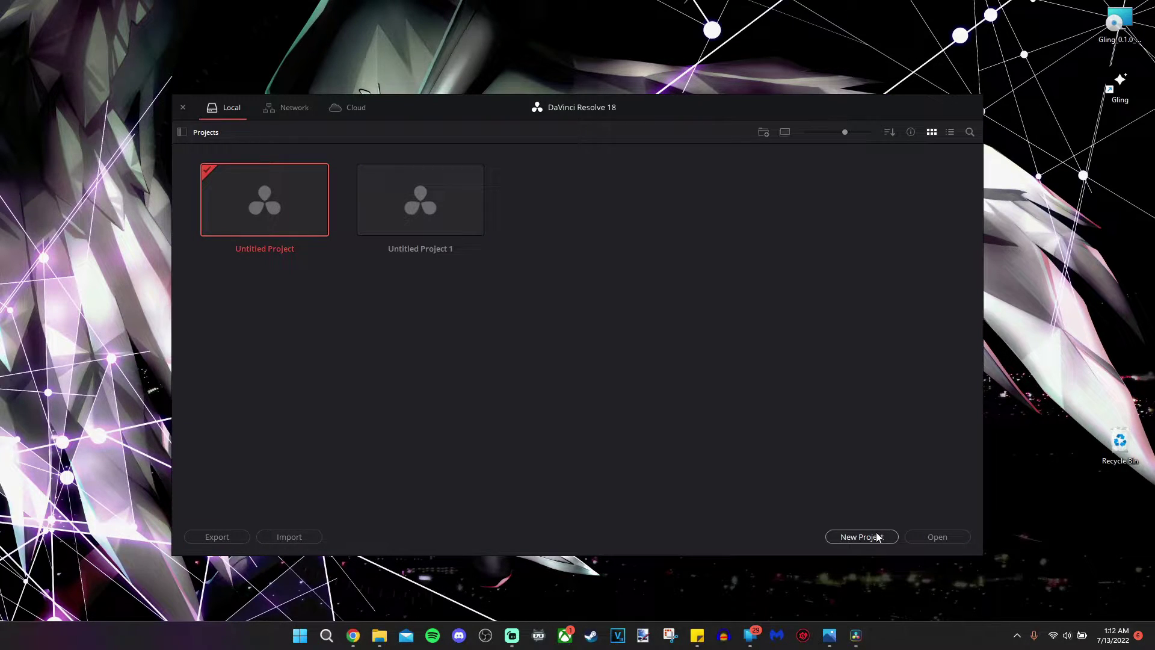
pyautogui.click(877, 536)
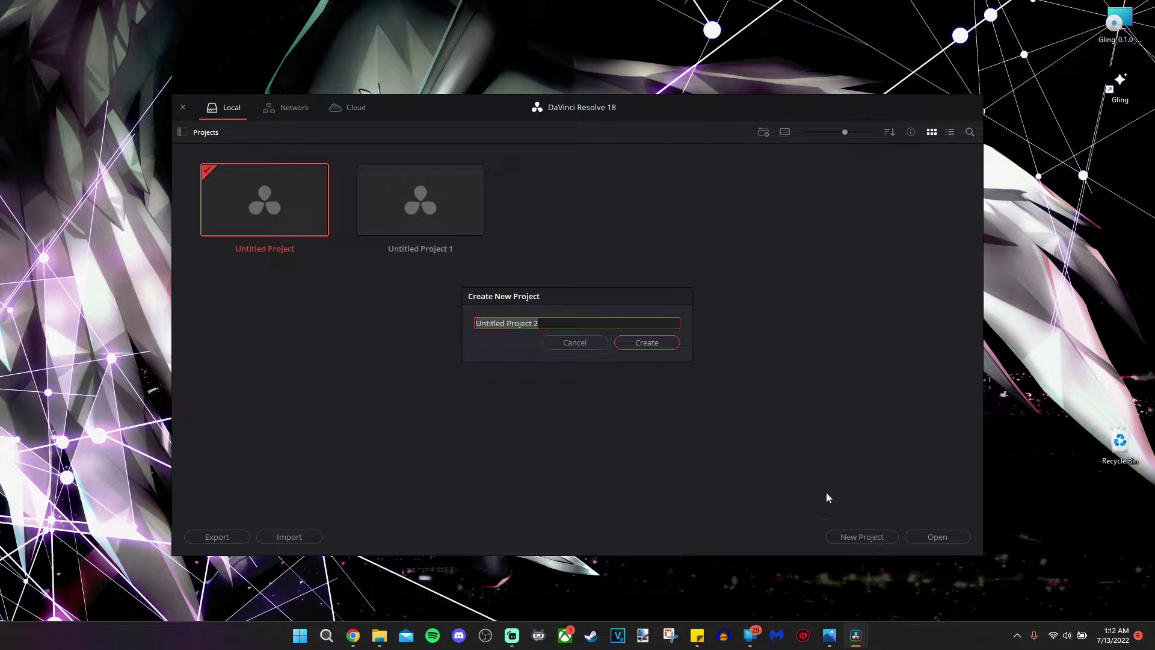
pyautogui.click(641, 343)
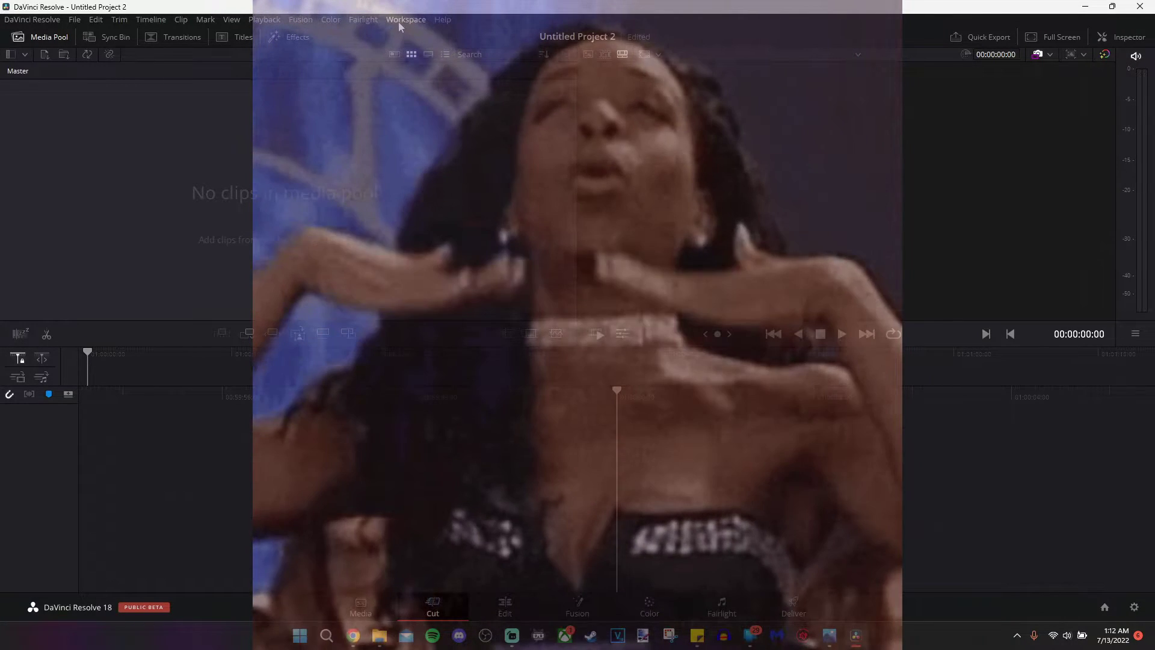
# - Reset the UI layout, switch to the Edit page and start a new timeline from the File menu
pyautogui.click(399, 20)
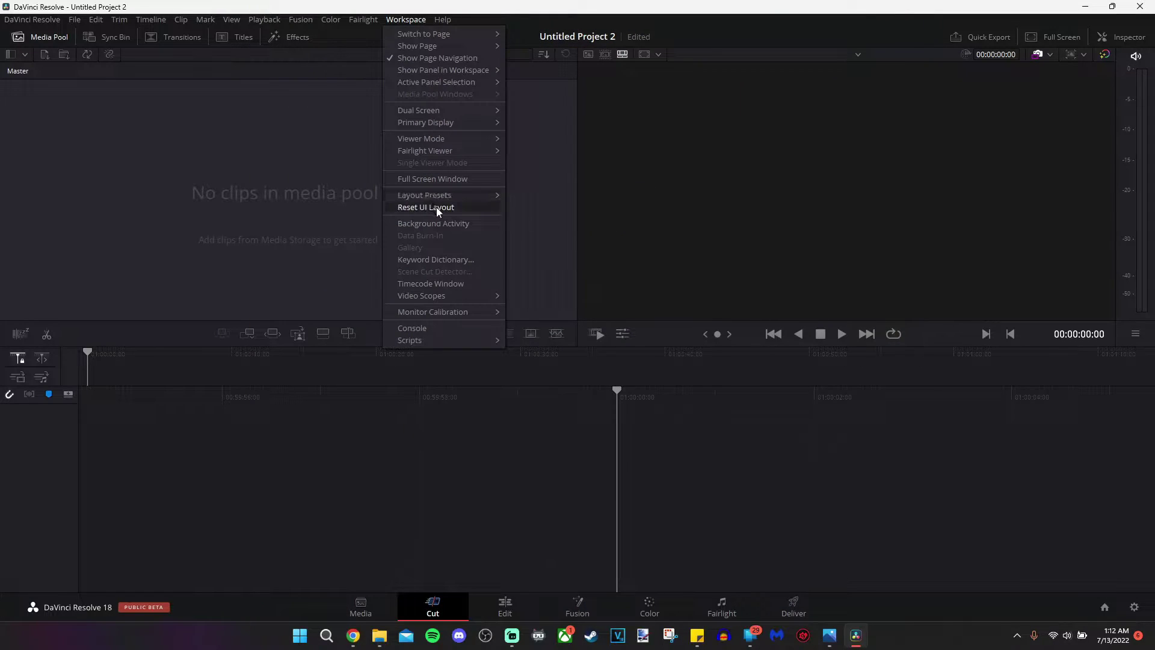
pyautogui.click(438, 208)
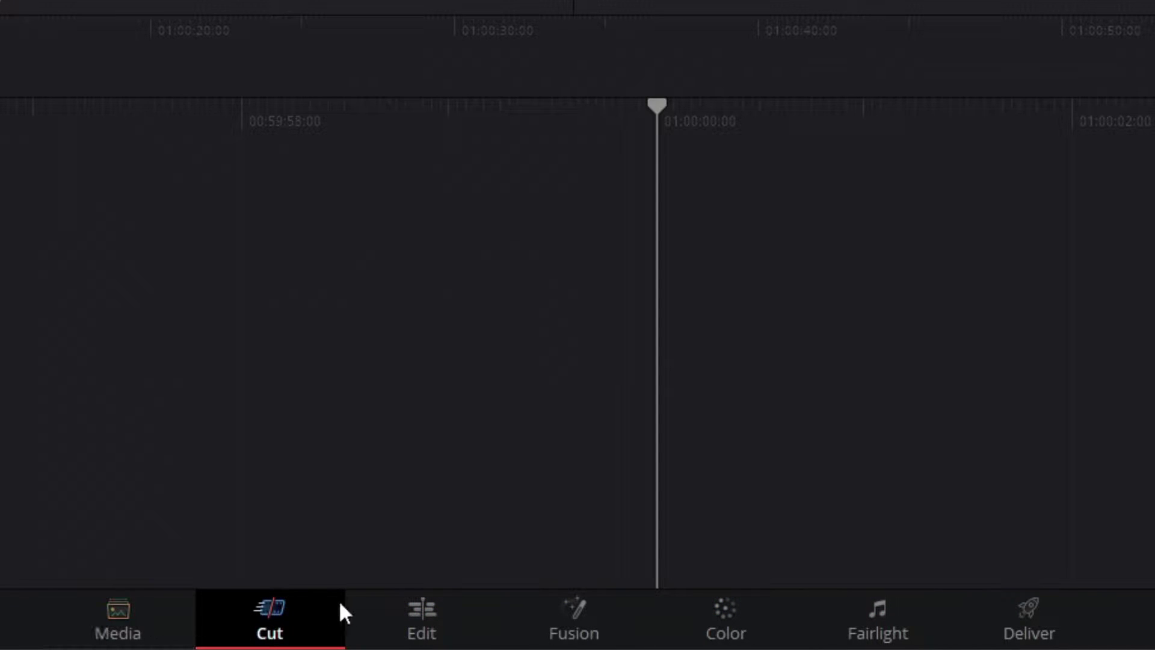
pyautogui.click(414, 608)
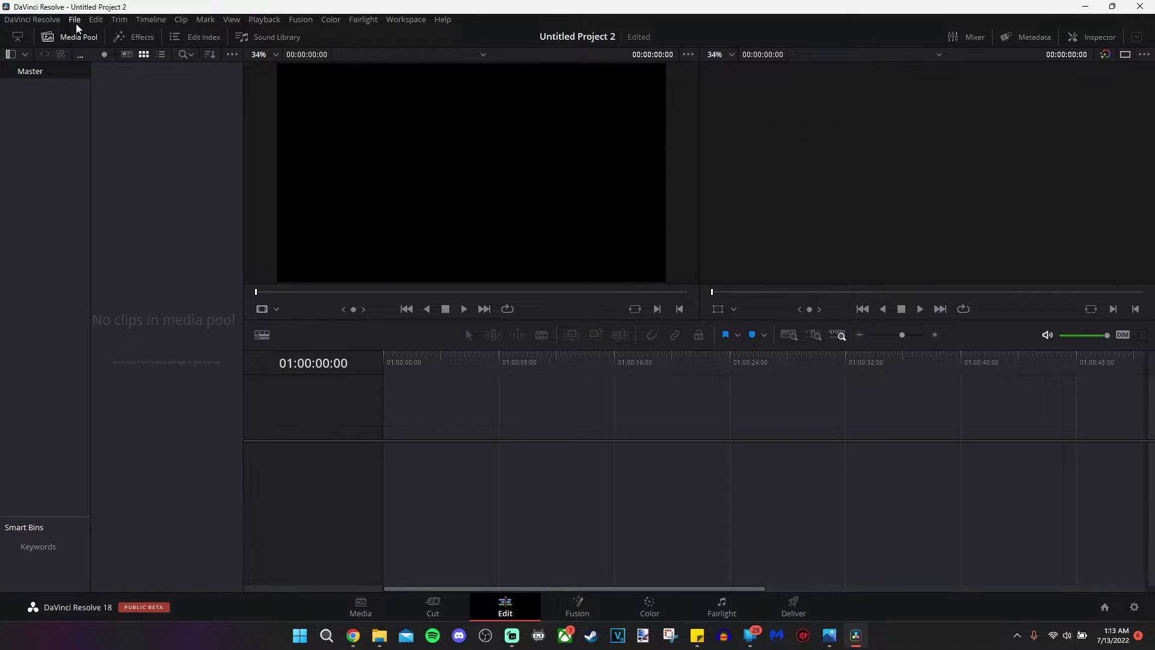
pyautogui.click(75, 23)
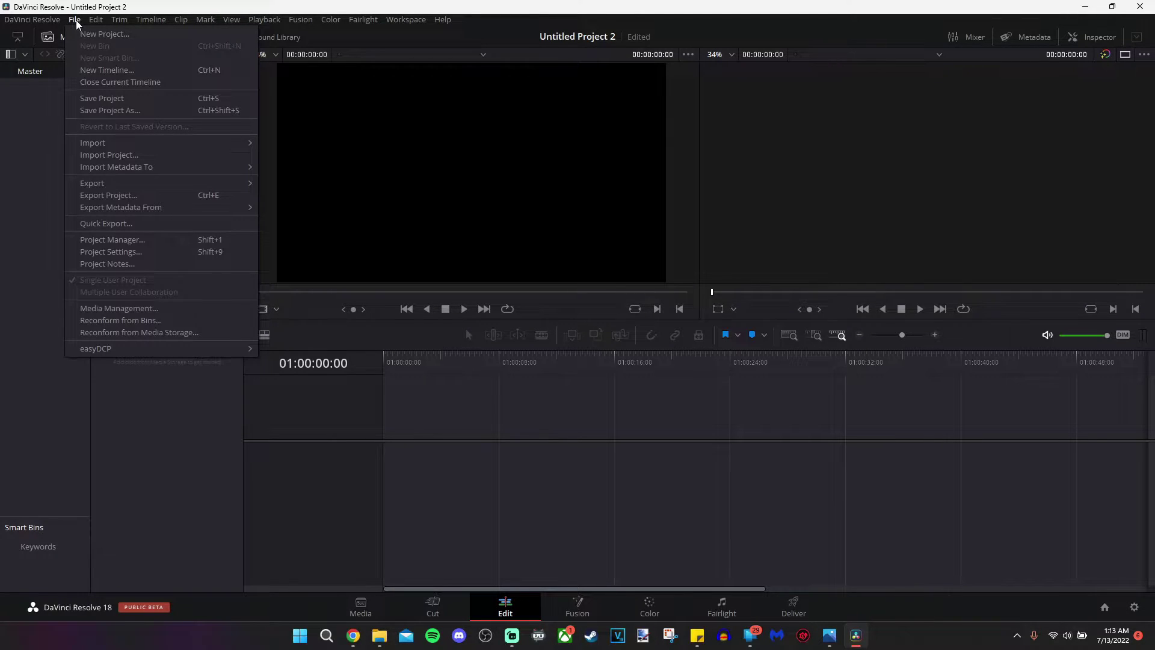
pyautogui.click(102, 69)
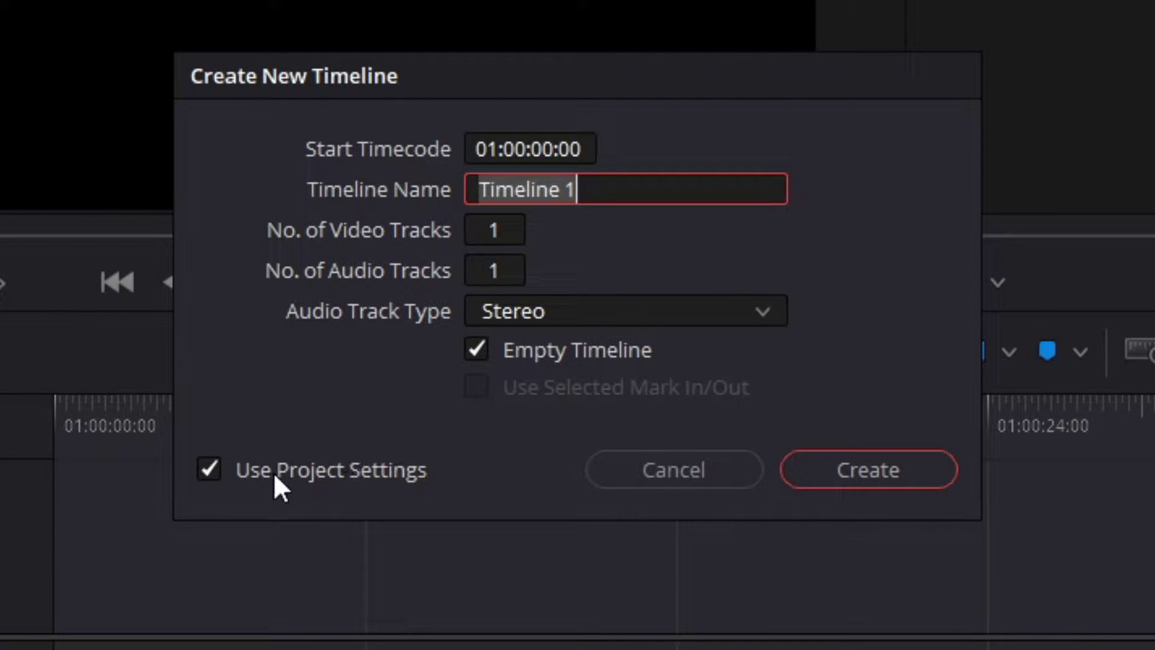
# - Give the new timeline custom settings: 1080 x 1920 resolution at 60 fps
pyautogui.click(269, 471)
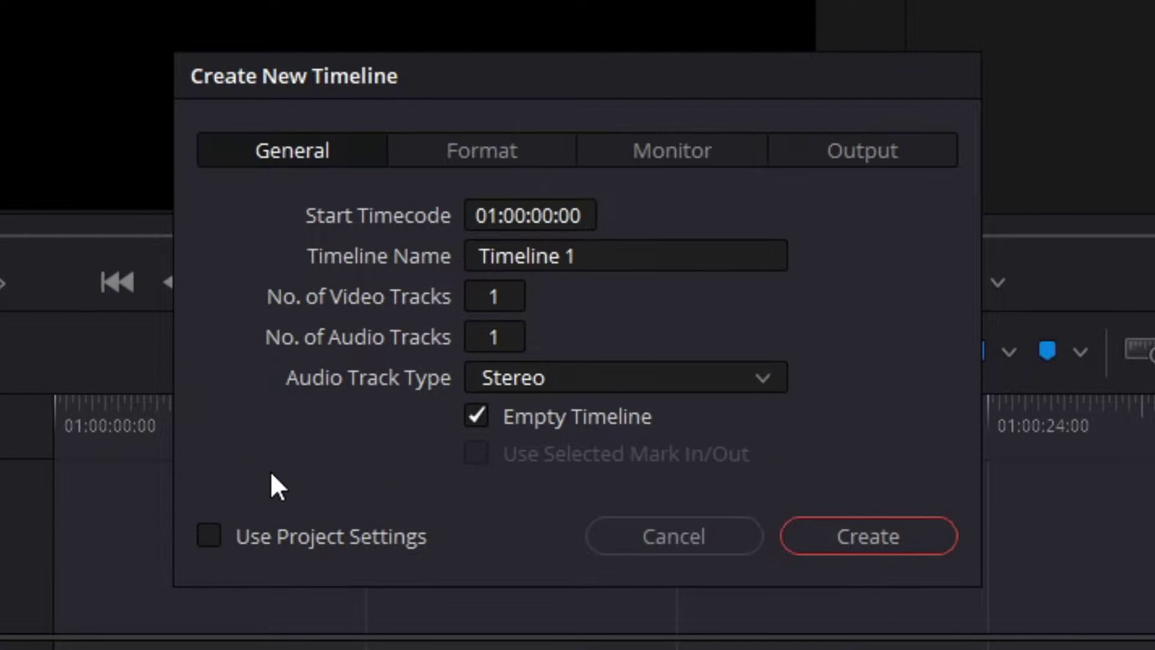
pyautogui.click(466, 160)
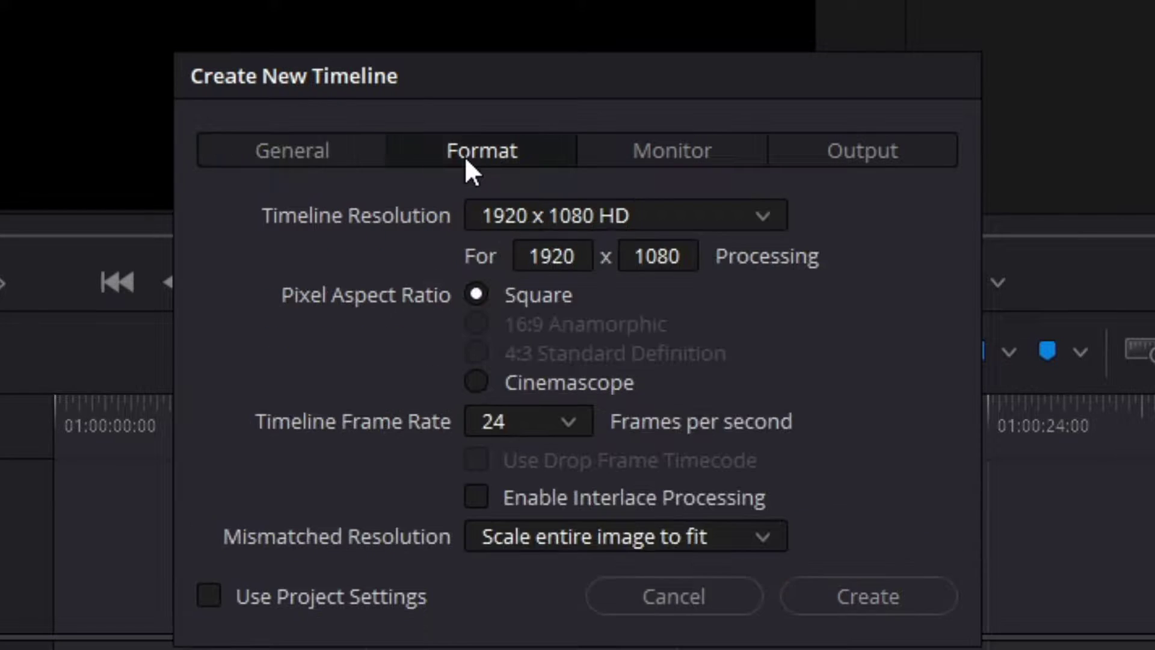
pyautogui.click(566, 253)
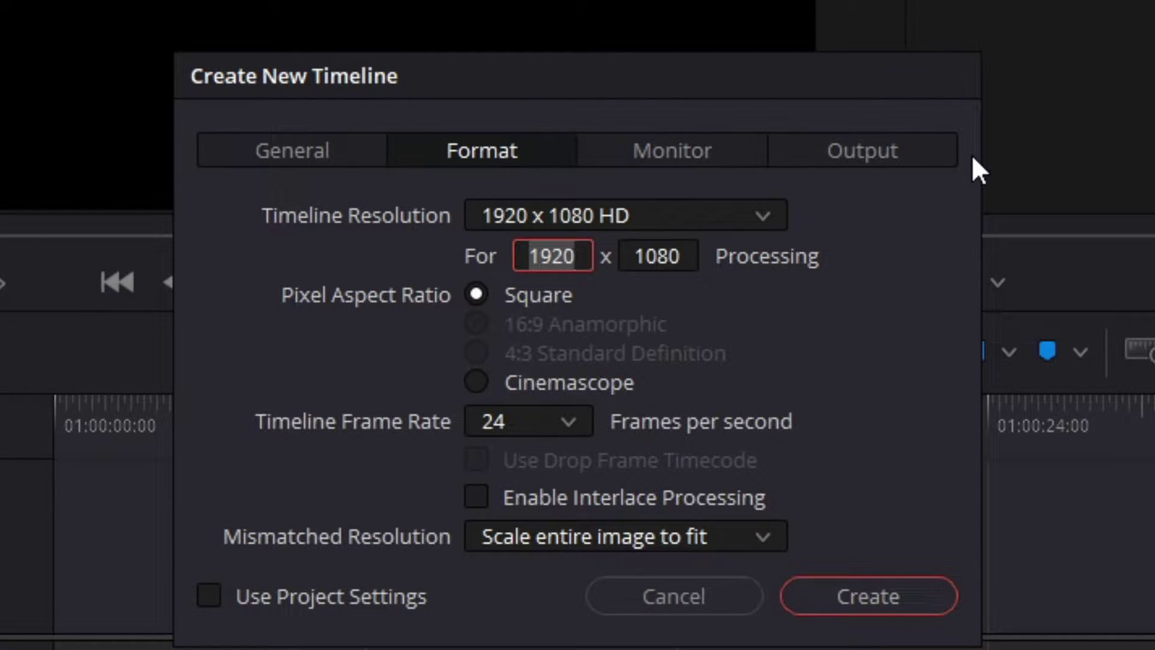
pyautogui.write('1080')
pyautogui.press('Tab')
pyautogui.write('1')
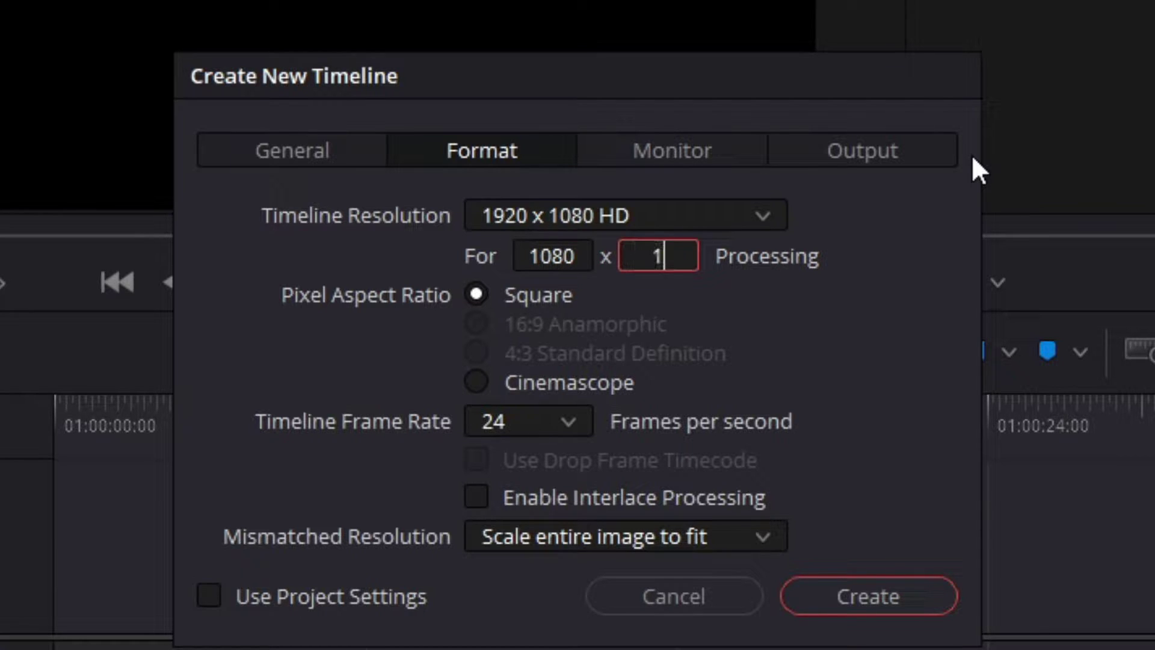
pyautogui.write('920')
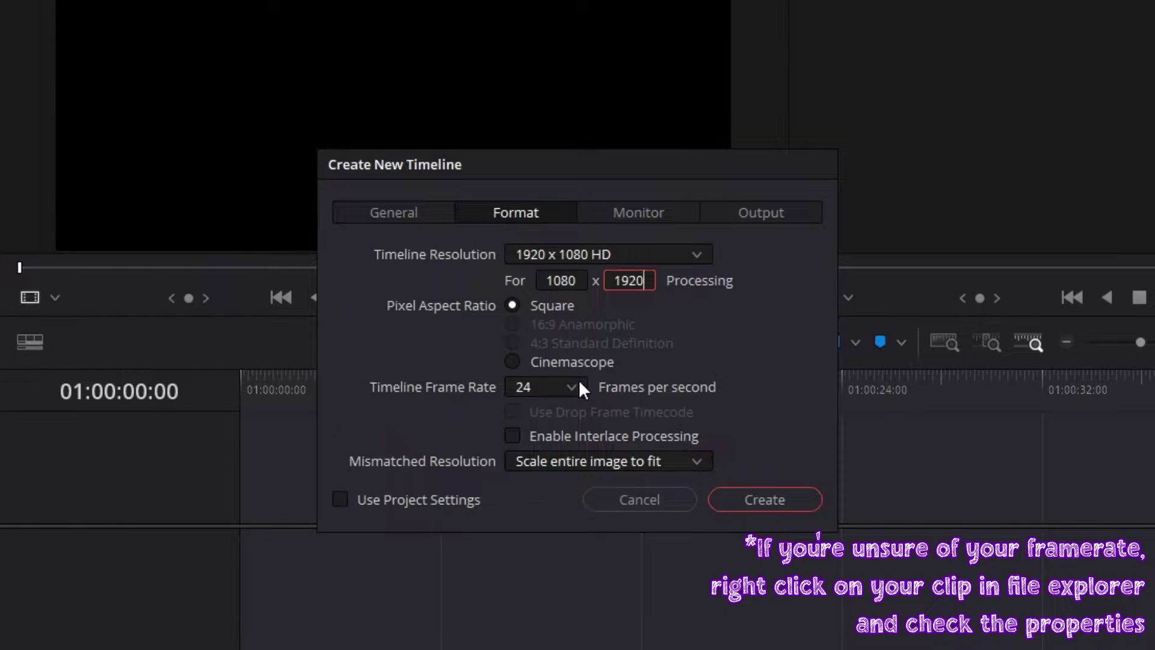
pyautogui.click(571, 387)
pyautogui.scroll(-1, 571, 502)
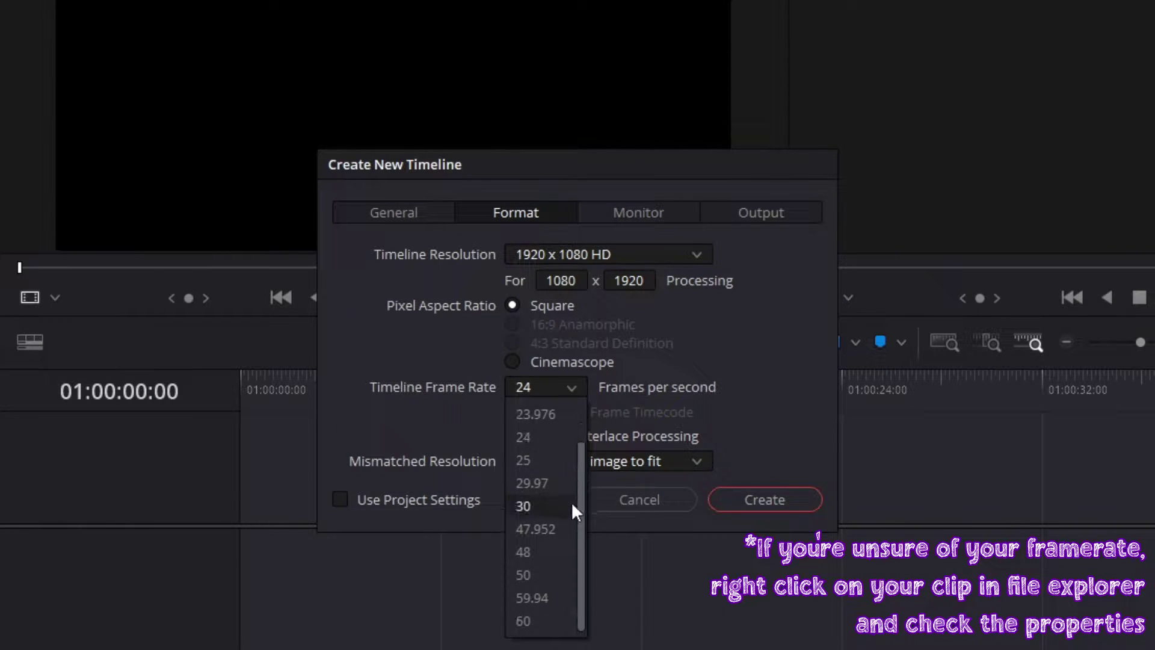
pyautogui.click(555, 622)
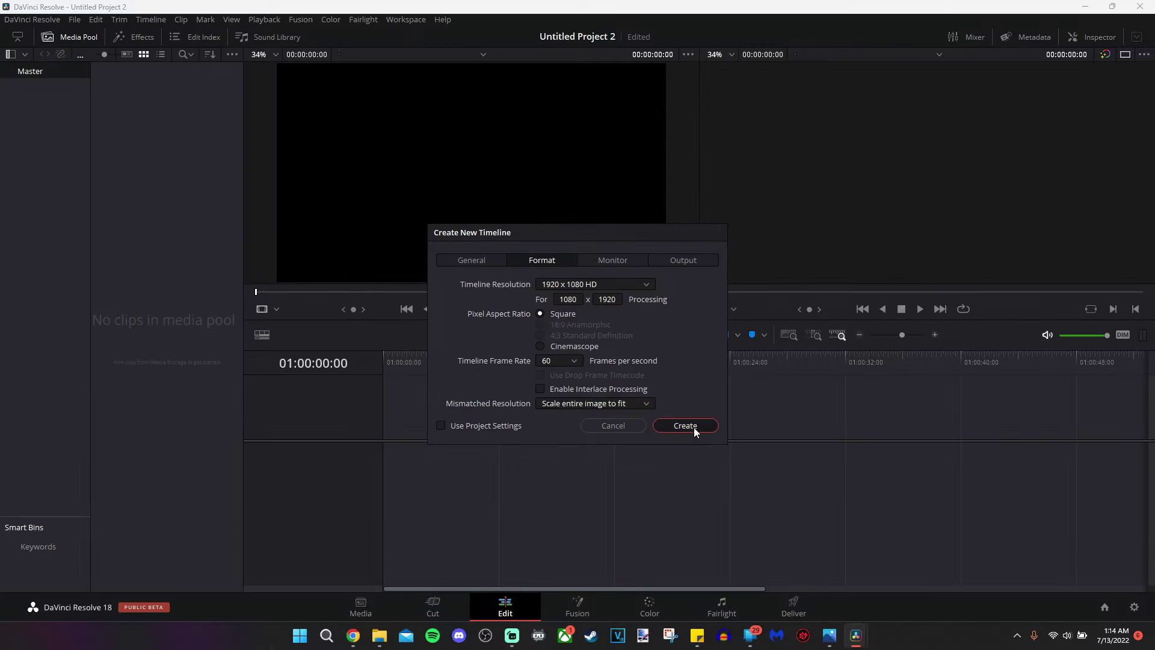
pyautogui.click(764, 499)
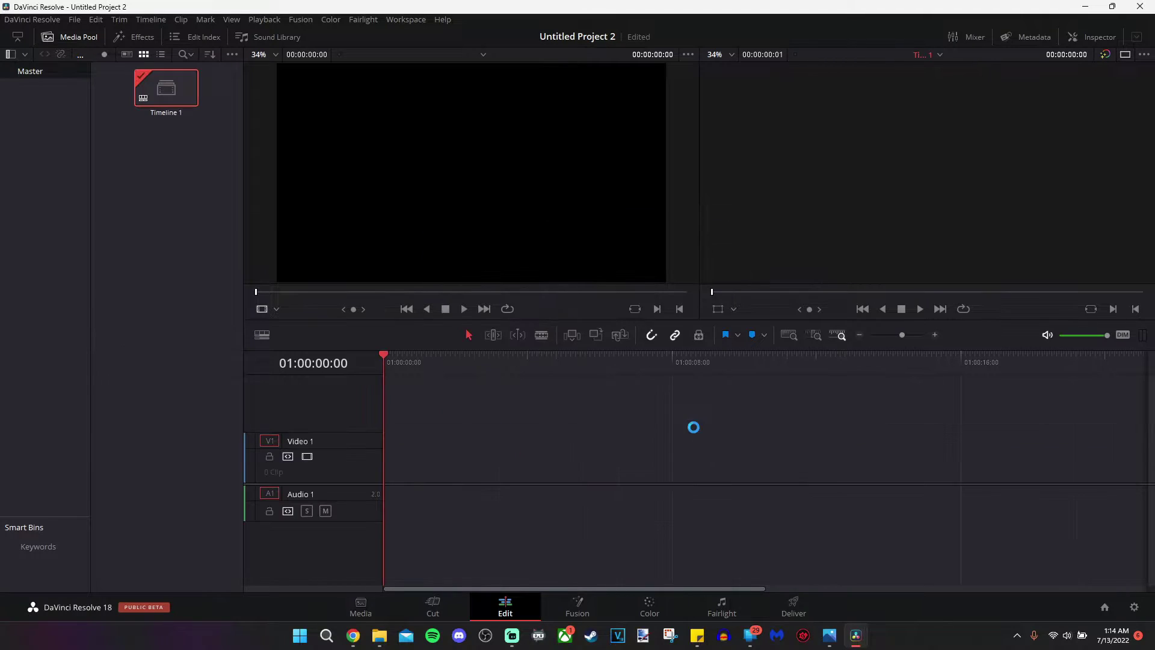
pyautogui.click(379, 635)
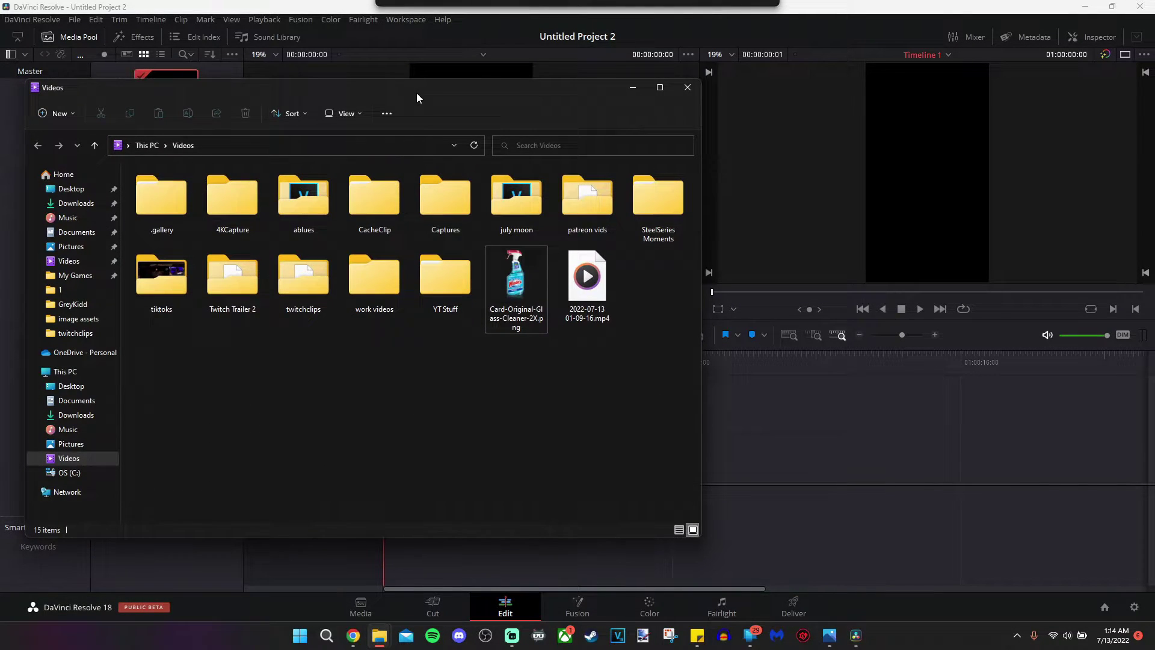
pyautogui.moveTo(416, 93); pyautogui.dragTo(0, 93)
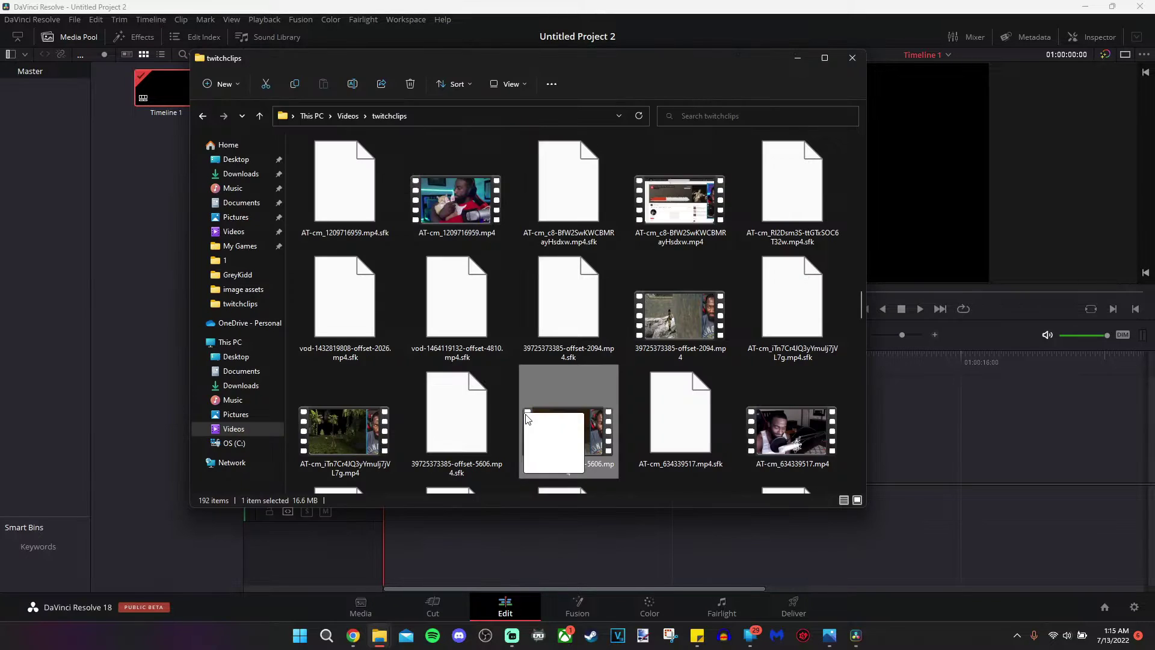
pyautogui.moveTo(568, 430); pyautogui.dragTo(133, 266)
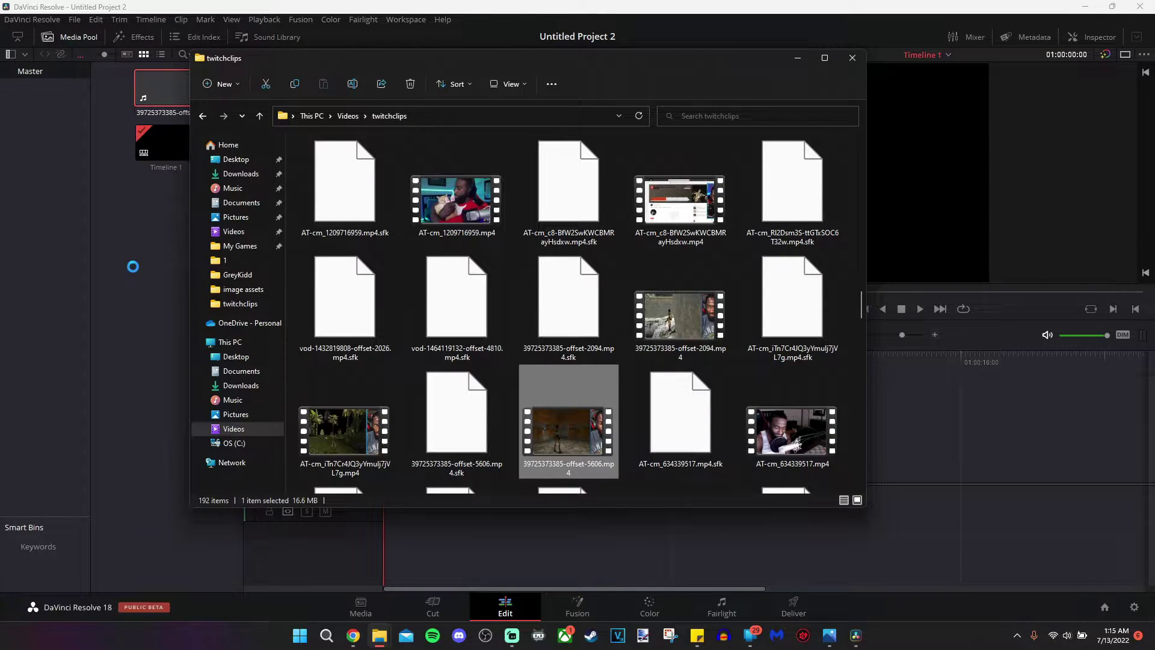
pyautogui.moveTo(652, 54); pyautogui.dragTo(0, 60)
pyautogui.doubleClick(158, 96)
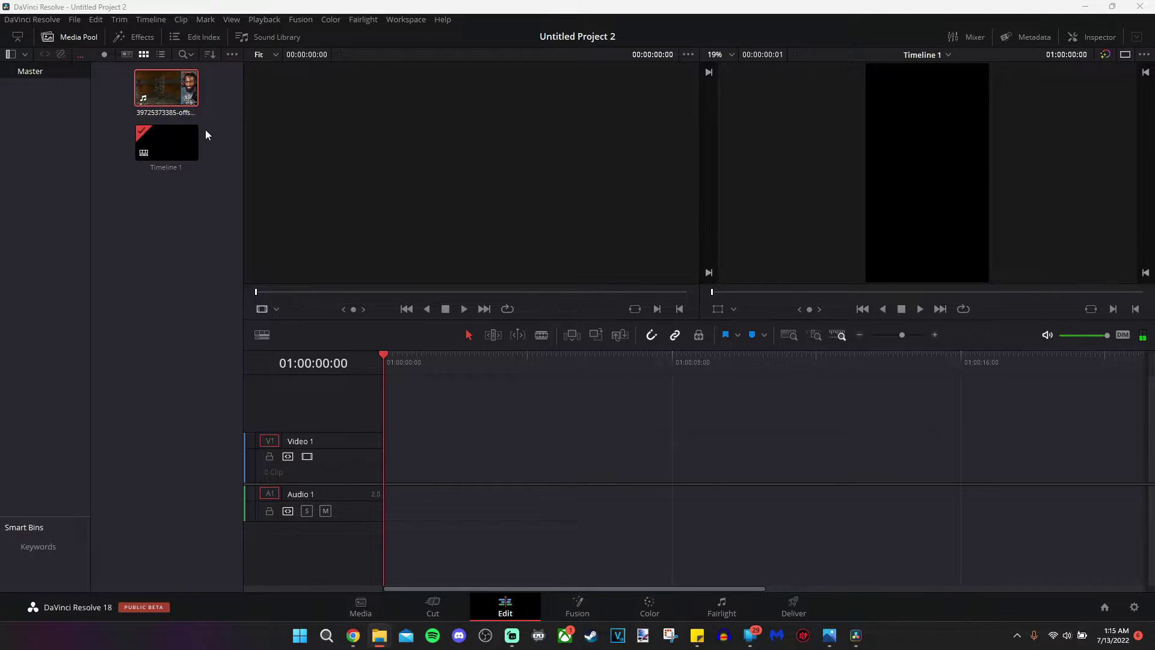
# - Mark the clip's in point at 00:00:15:06 in the source viewer and drag it onto the timeline
pyautogui.click(172, 90)
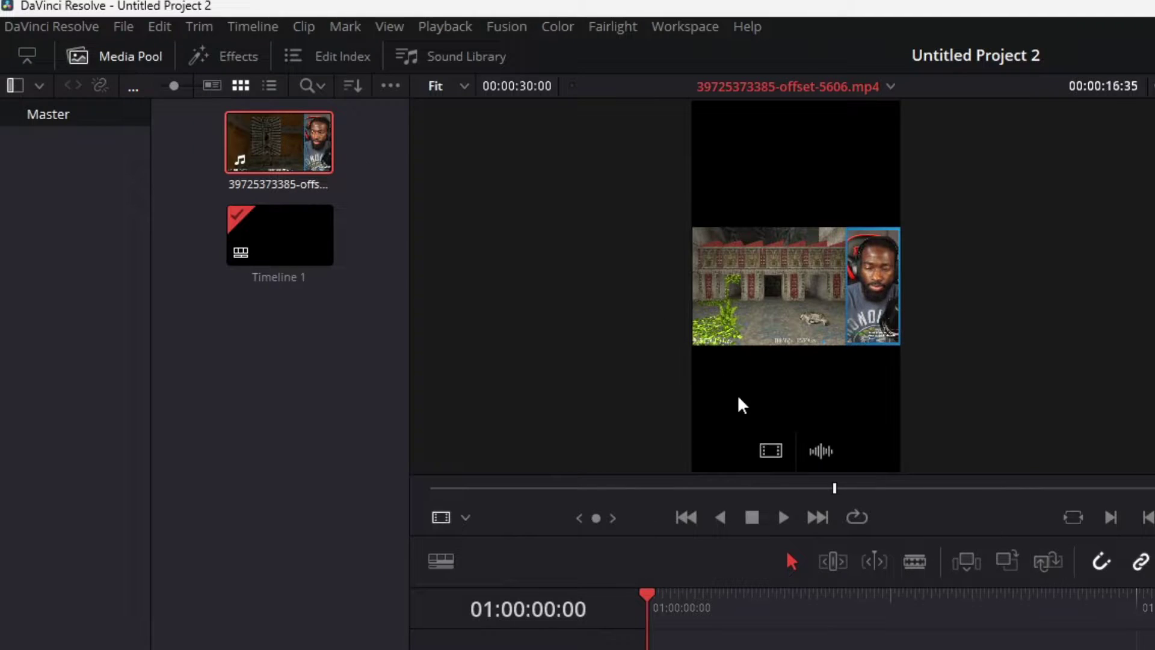
pyautogui.moveTo(834, 488); pyautogui.dragTo(652, 487)
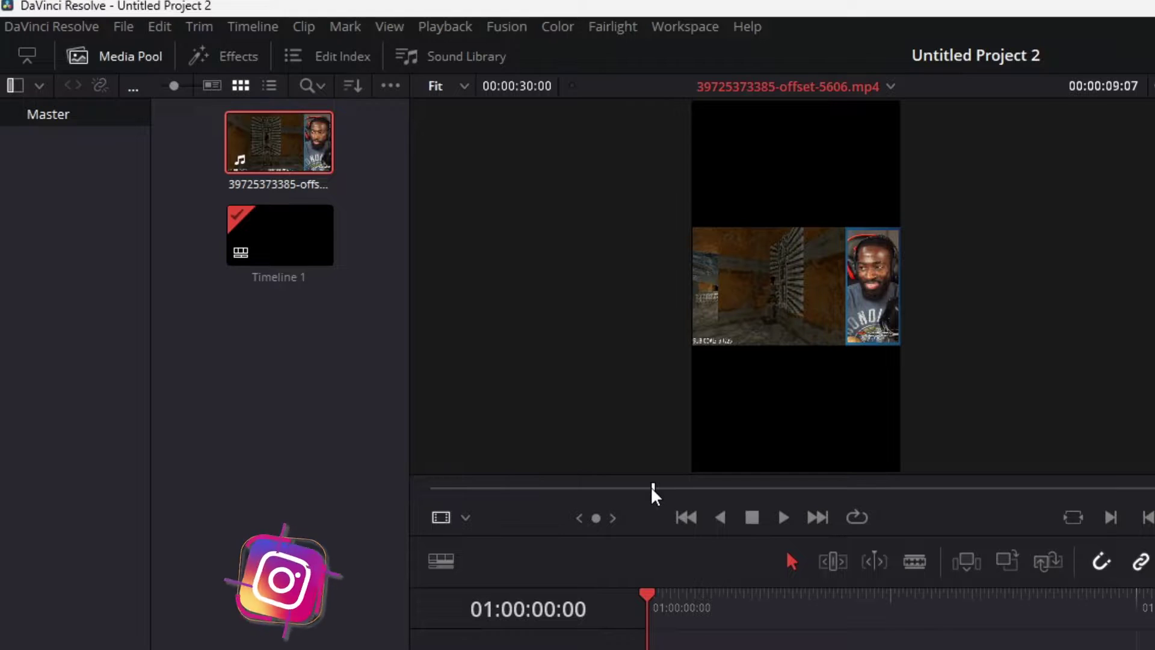
pyautogui.moveTo(654, 489); pyautogui.dragTo(800, 489)
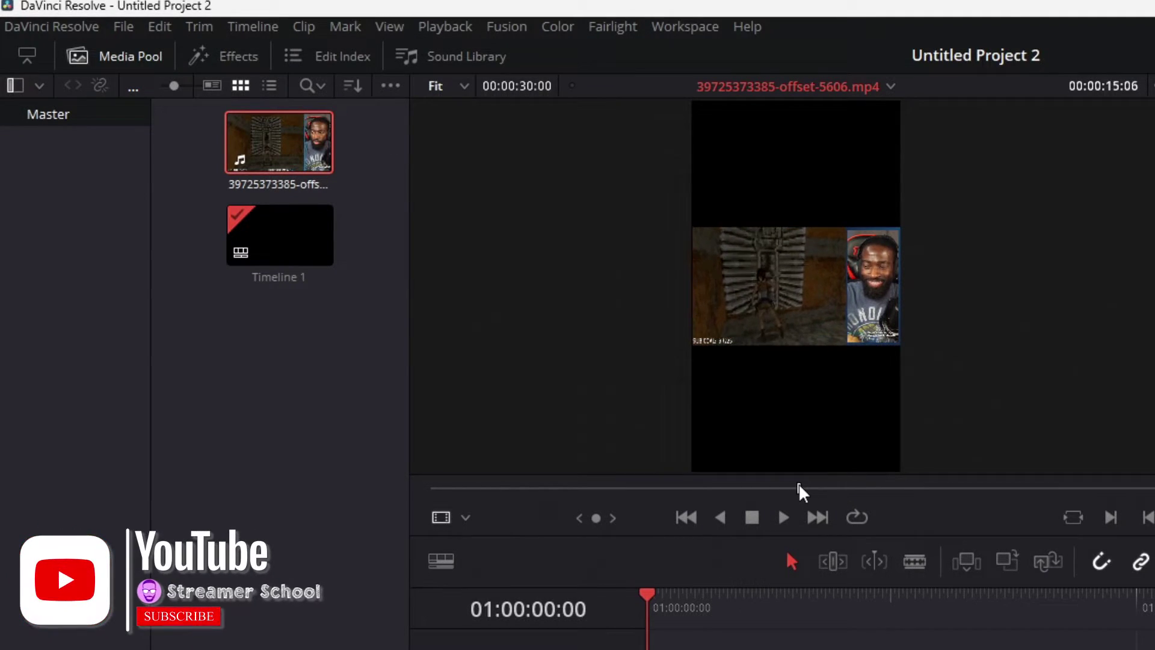
pyautogui.press('i')
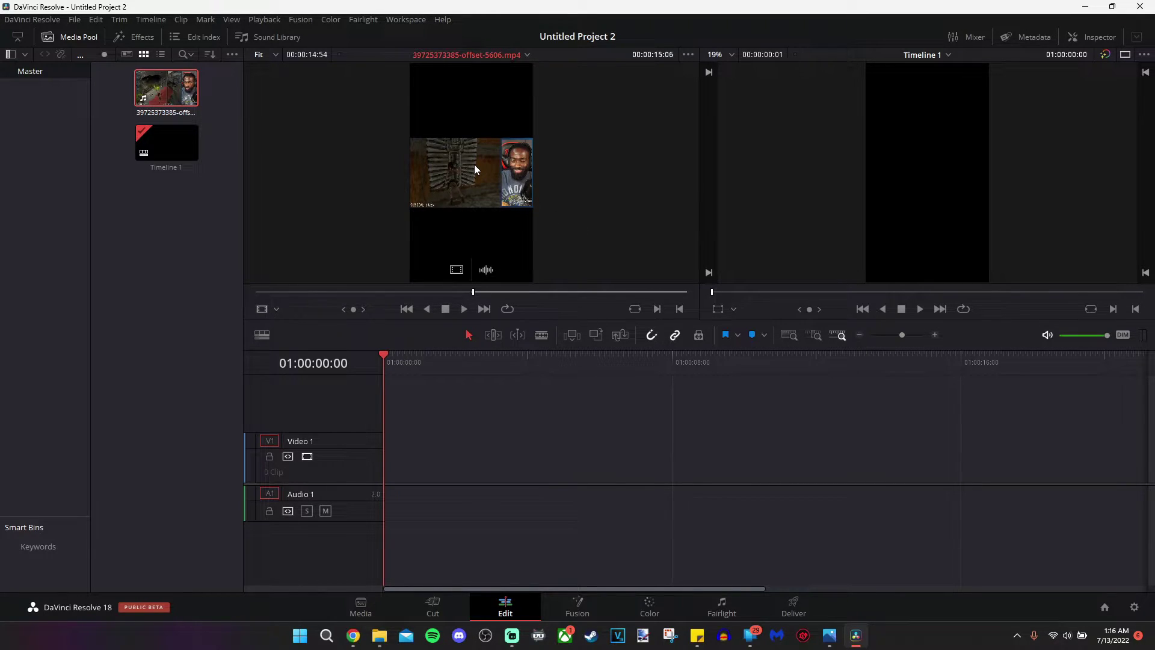
pyautogui.moveTo(474, 164); pyautogui.dragTo(396, 479)
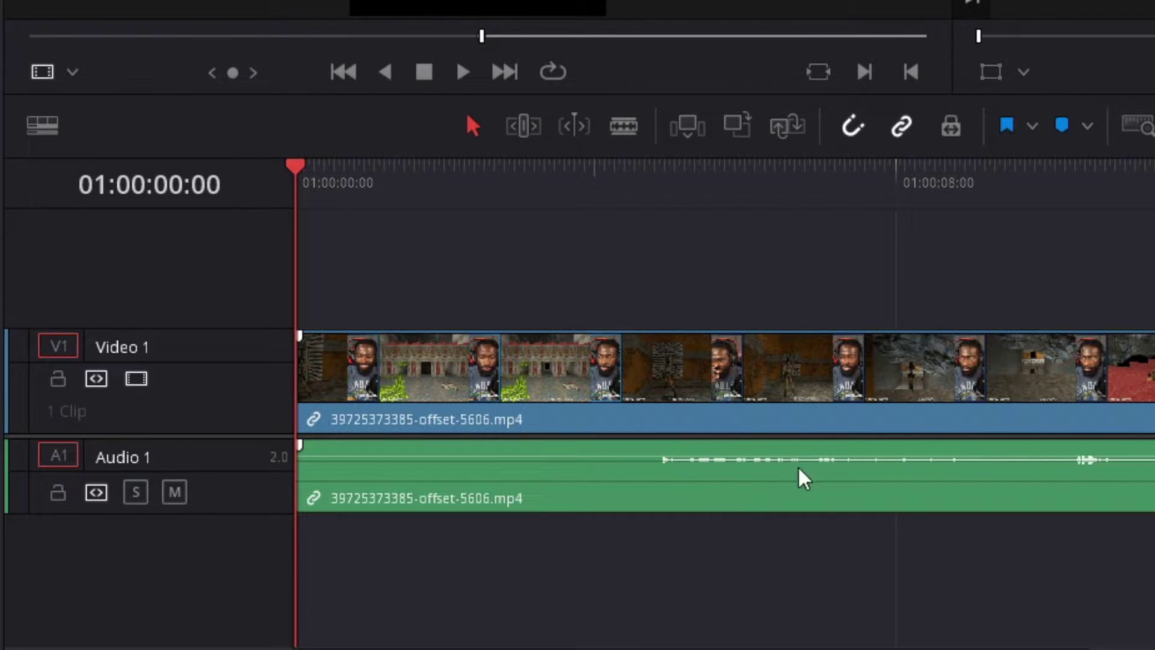
# - Raise the clip's audio level to 11.36 dB and play the timeline to check it
pyautogui.click(1097, 458)
pyautogui.moveTo(1097, 457); pyautogui.dragTo(1098, 450)
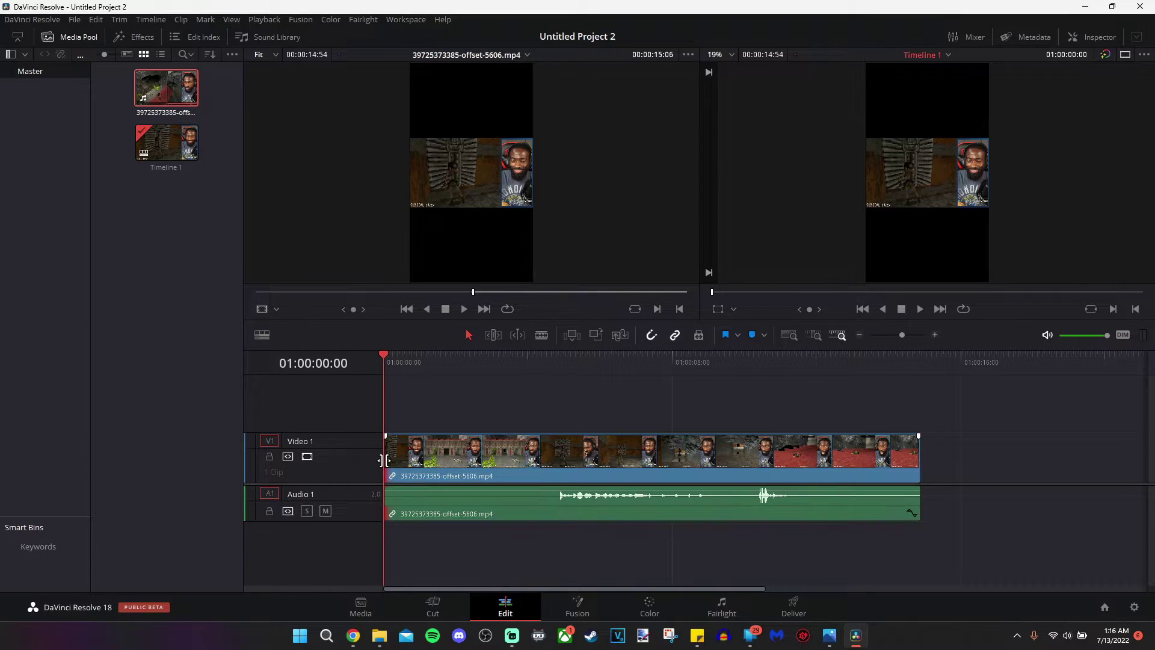
pyautogui.press('space')
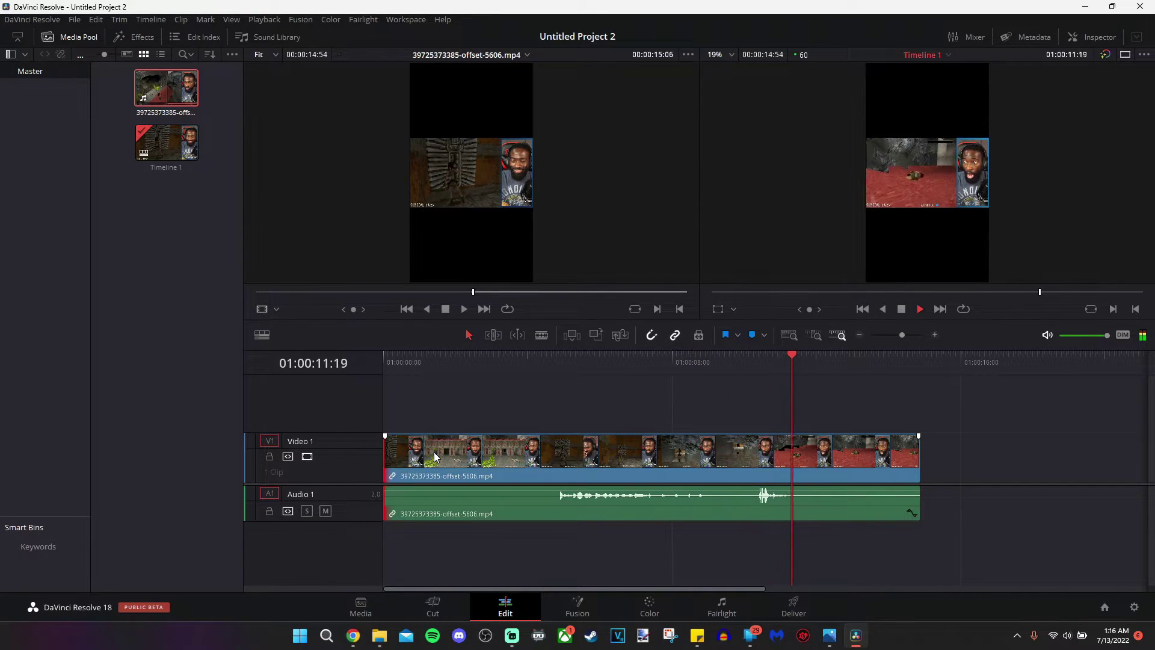
# - Paste a copy of the clip onto Video 2, delete its Audio 2 duplicate, and save the project
pyautogui.click(497, 444)
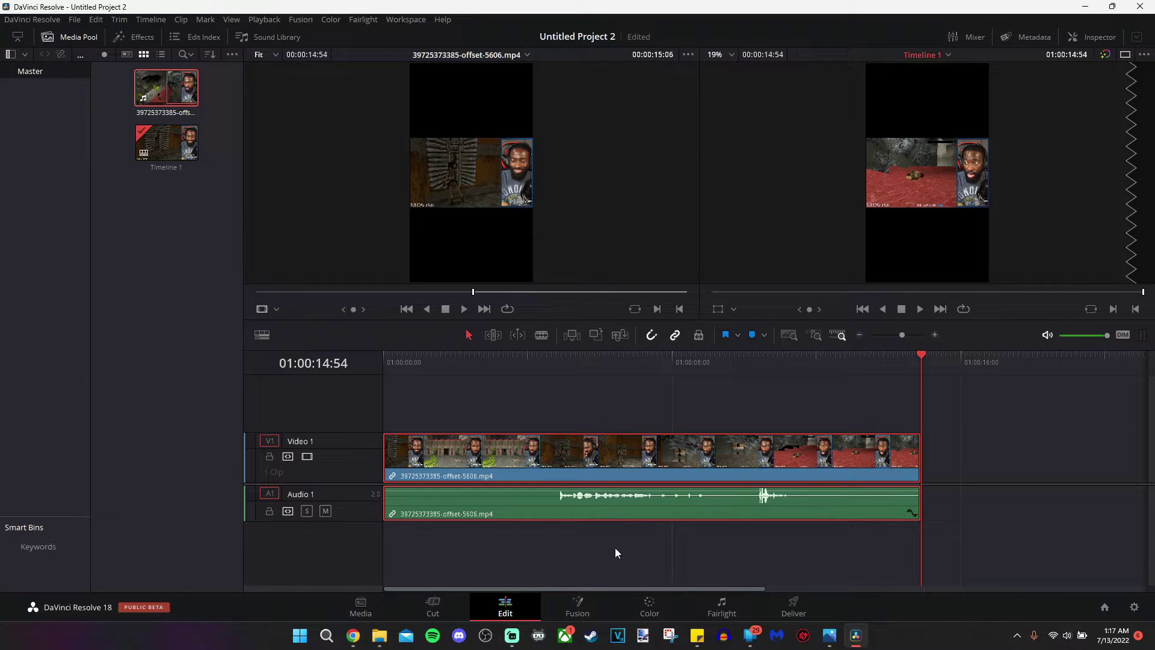
pyautogui.click(951, 474)
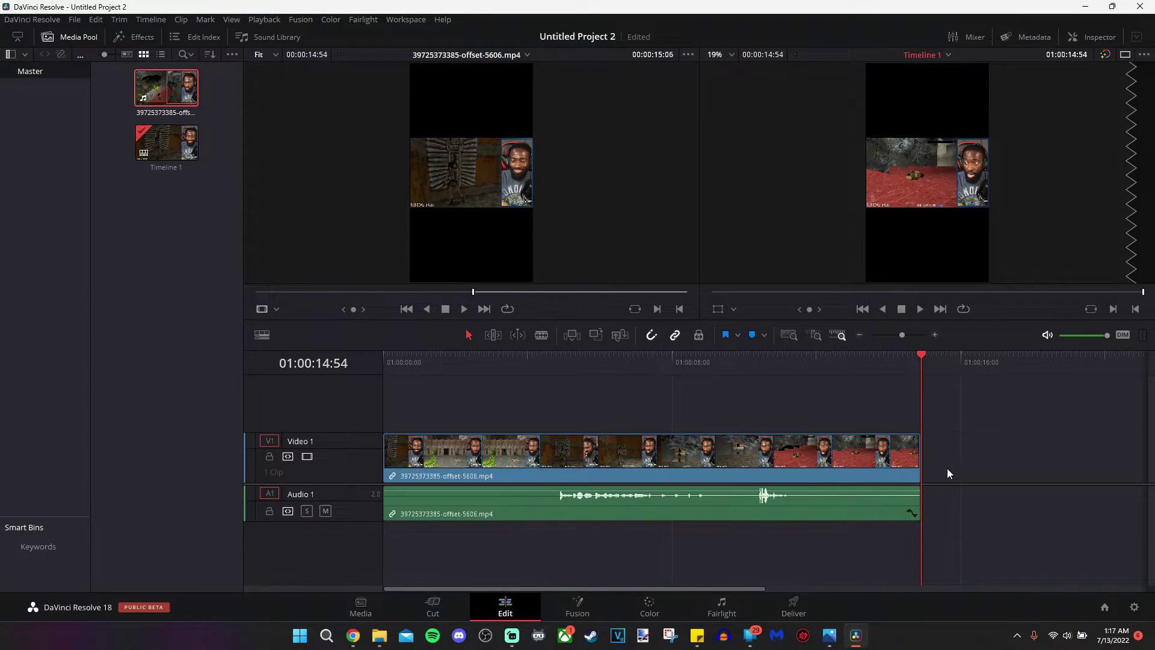
pyautogui.rightClick(938, 462)
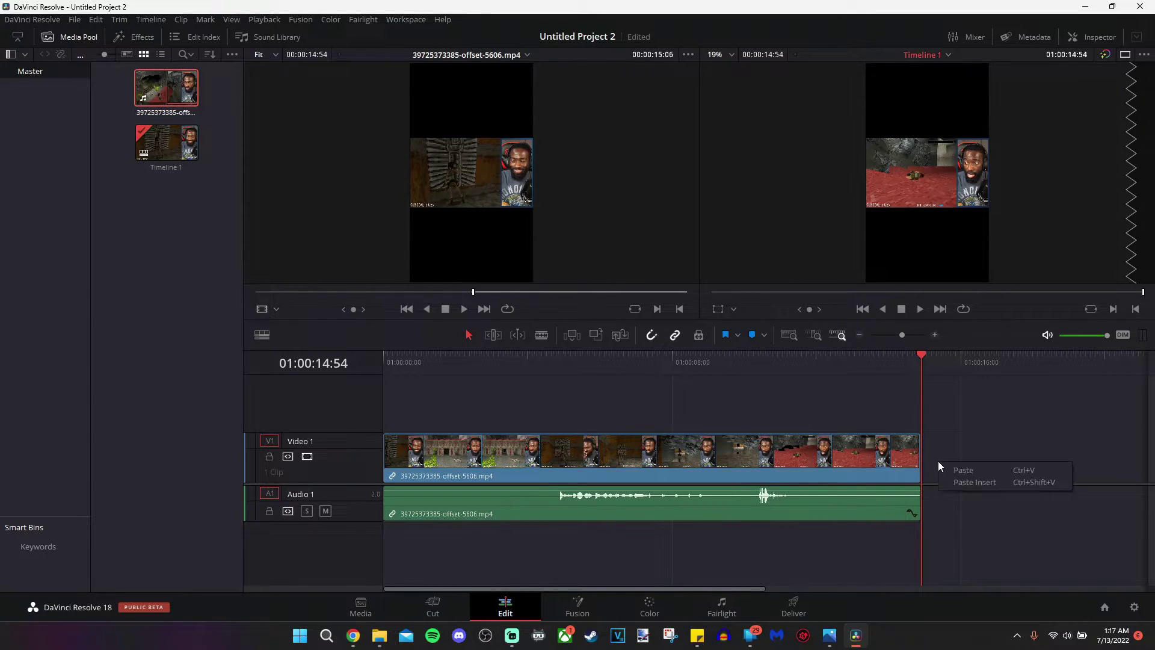
pyautogui.click(963, 481)
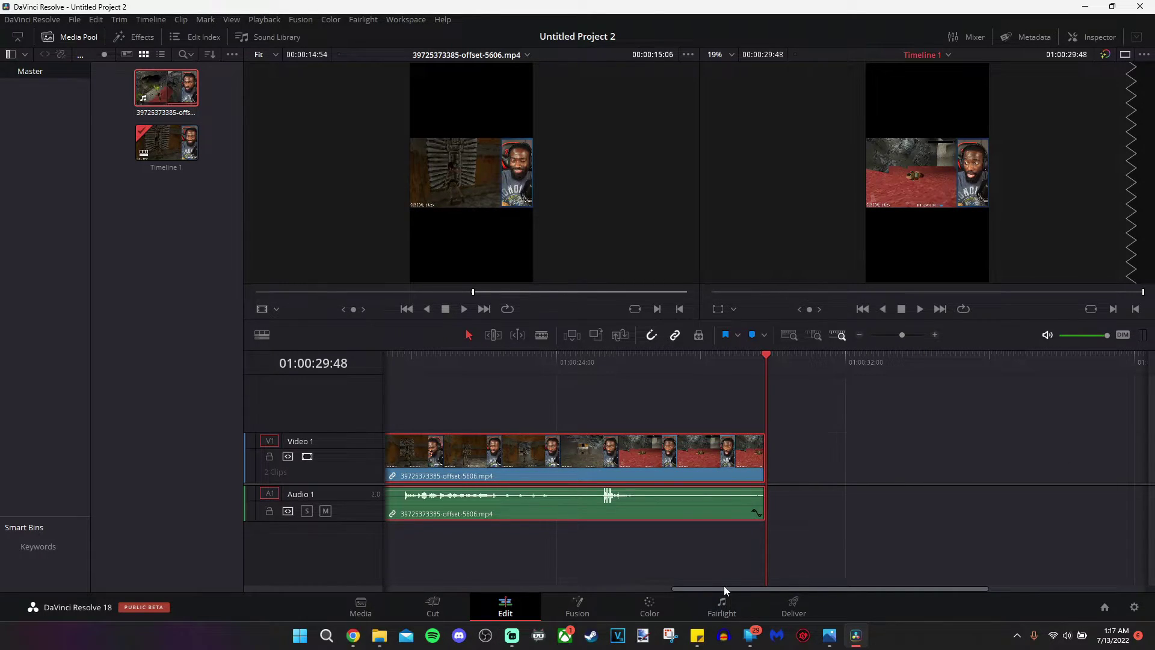
pyautogui.moveTo(725, 587); pyautogui.dragTo(424, 585)
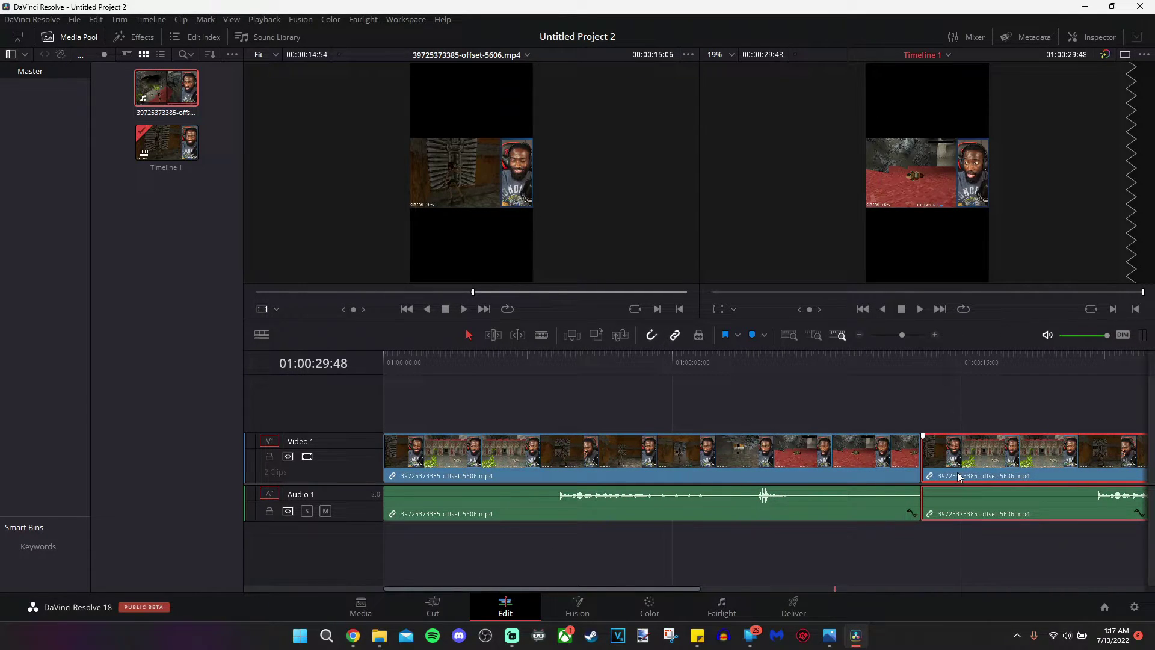
pyautogui.moveTo(960, 476); pyautogui.dragTo(419, 411)
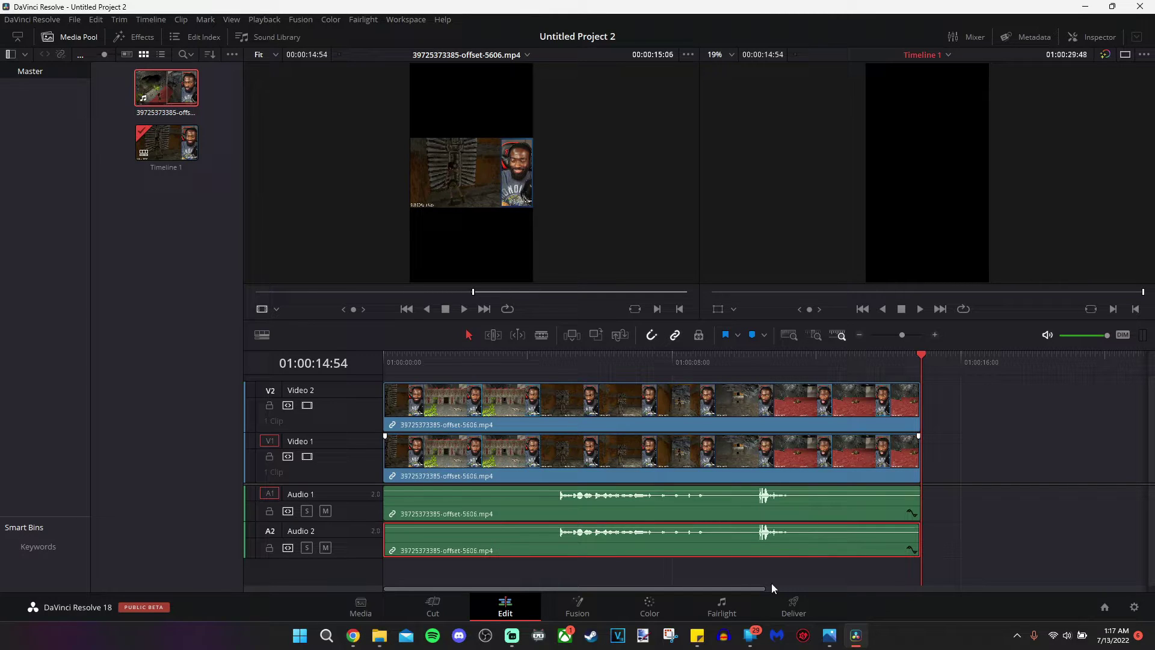
pyautogui.press('Delete')
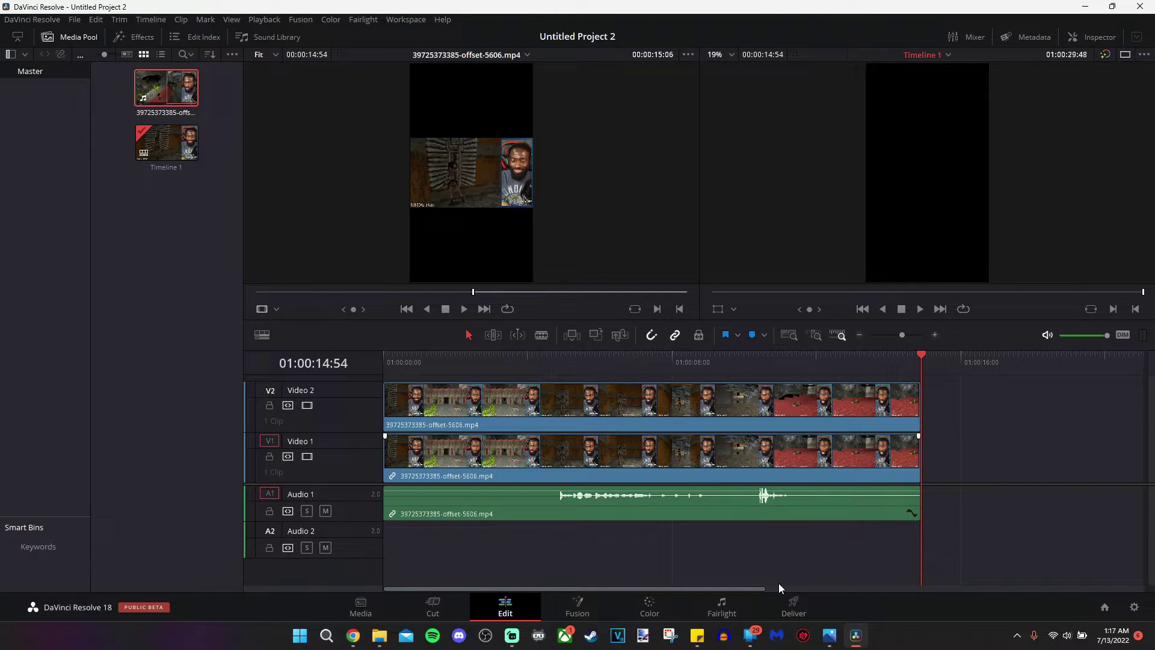
pyautogui.hotkey('ctrl', 's')
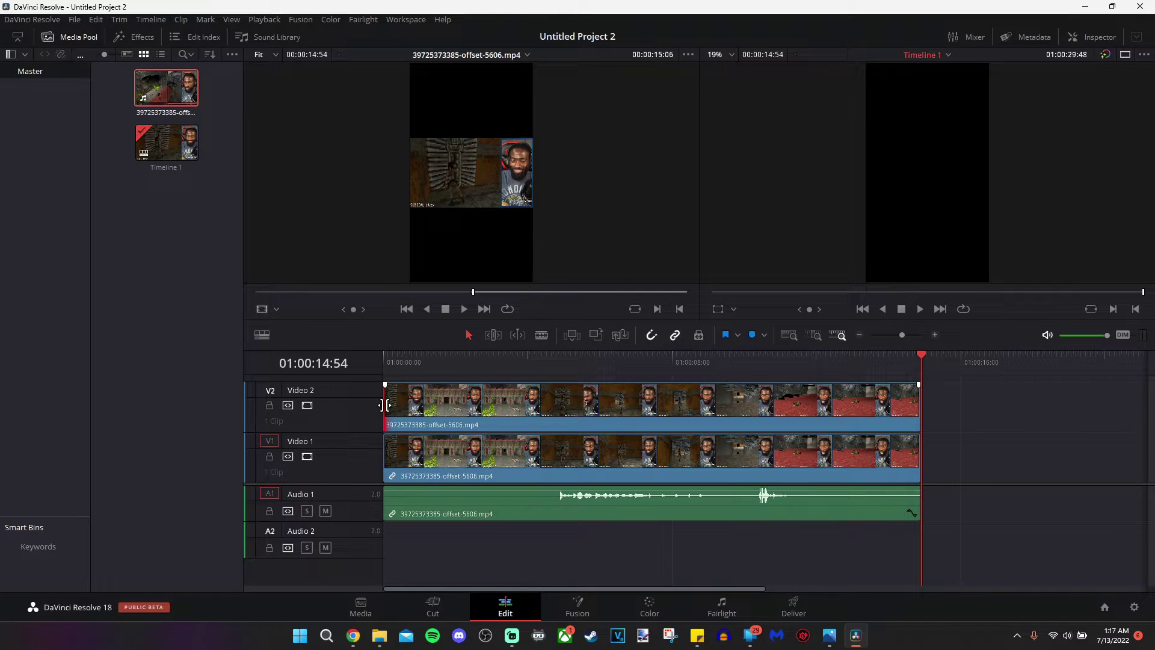
pyautogui.click(427, 461)
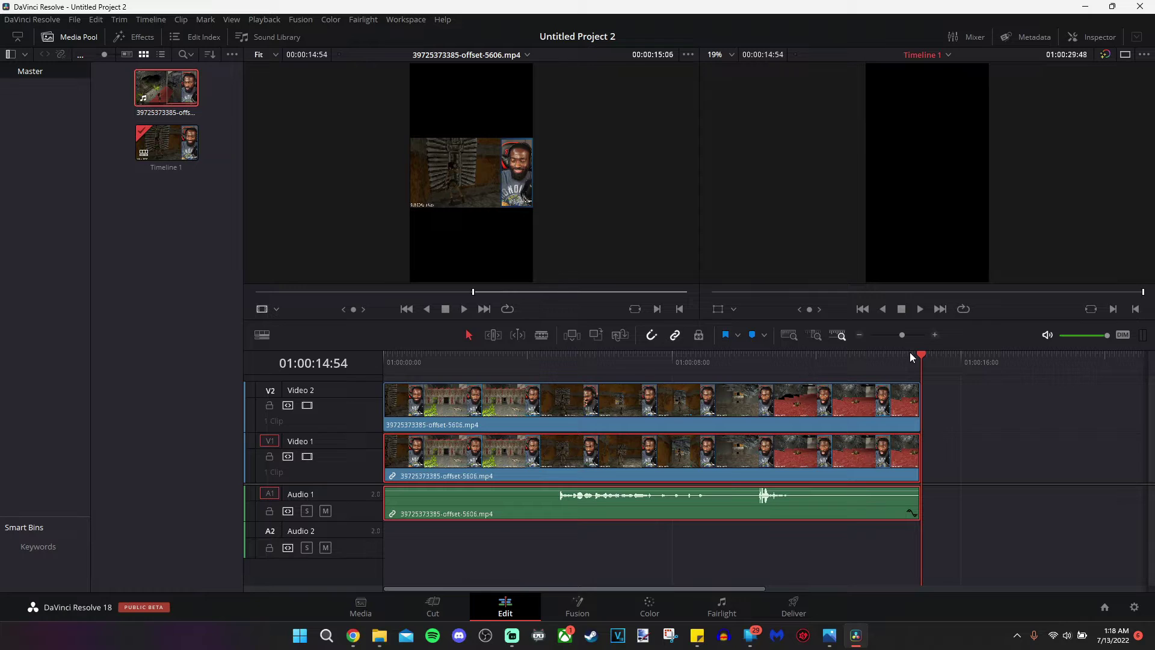
# - Scale the Video 1 clip up with the Transform overlay until it fills the vertical frame
pyautogui.moveTo(922, 355); pyautogui.dragTo(444, 370)
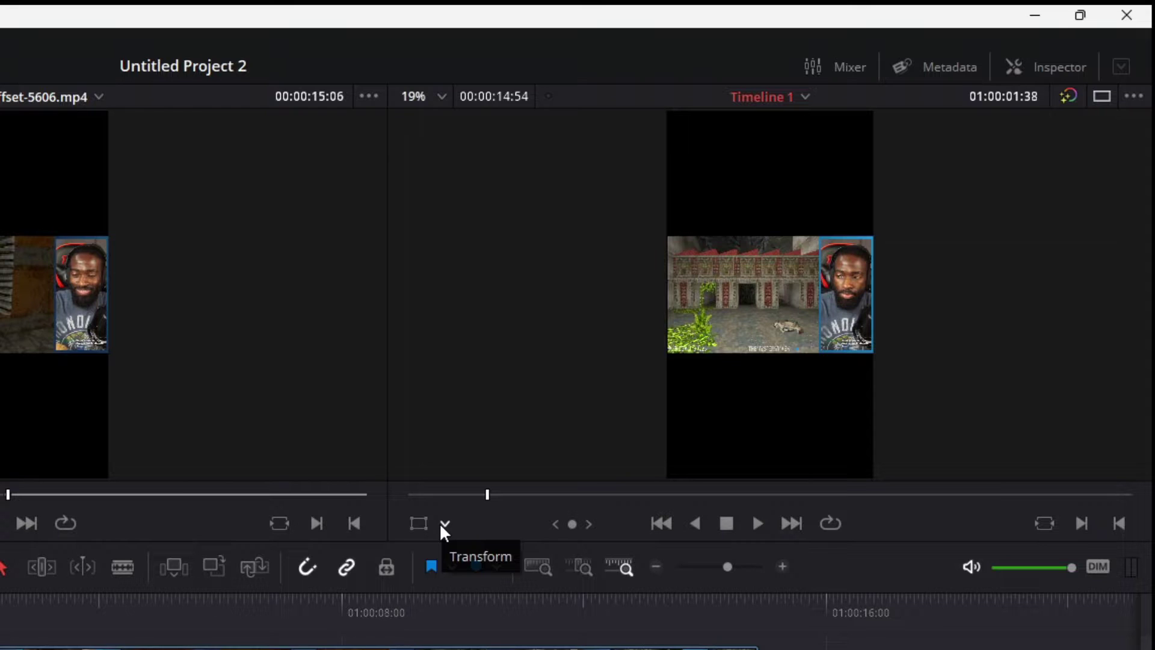
pyautogui.click(444, 525)
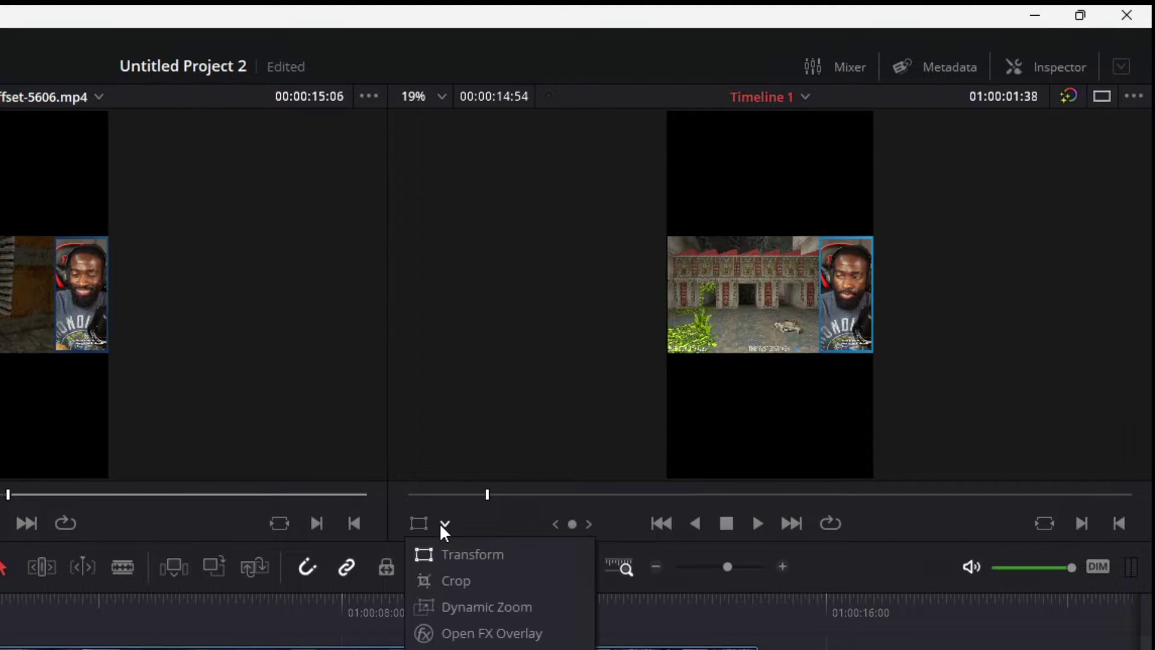
pyautogui.click(446, 559)
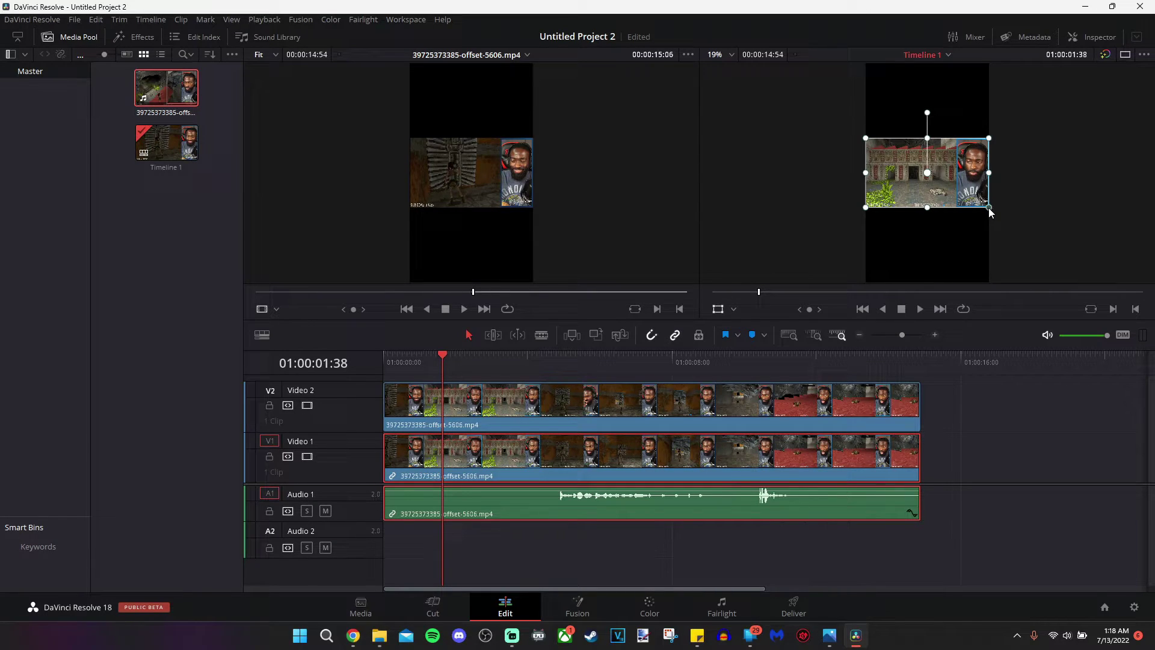
pyautogui.moveTo(989, 210); pyautogui.dragTo(1121, 390)
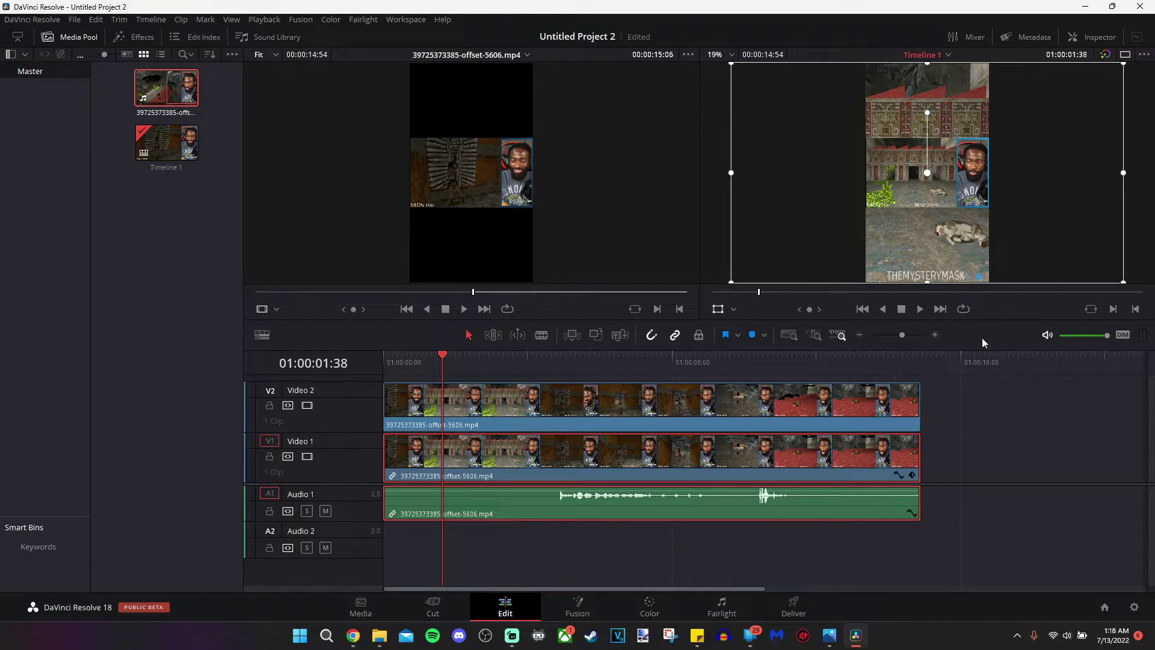
# - Drag the Open FX Gaussian Blur effect onto the enlarged Video 1 background clip
pyautogui.click(472, 270)
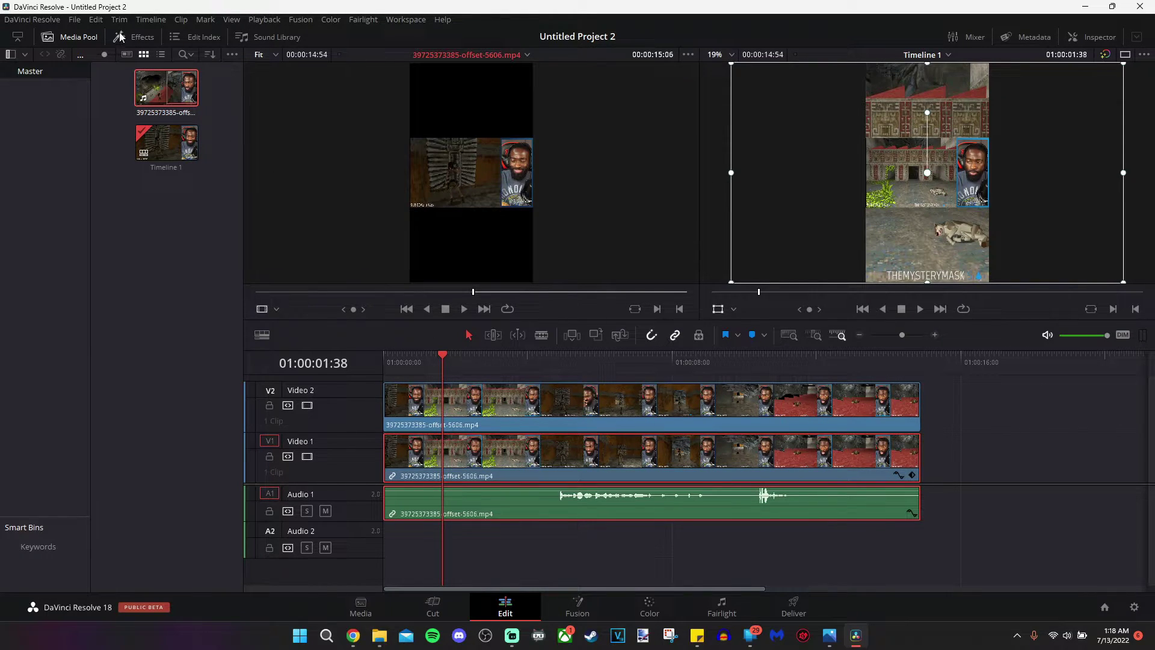
pyautogui.click(128, 36)
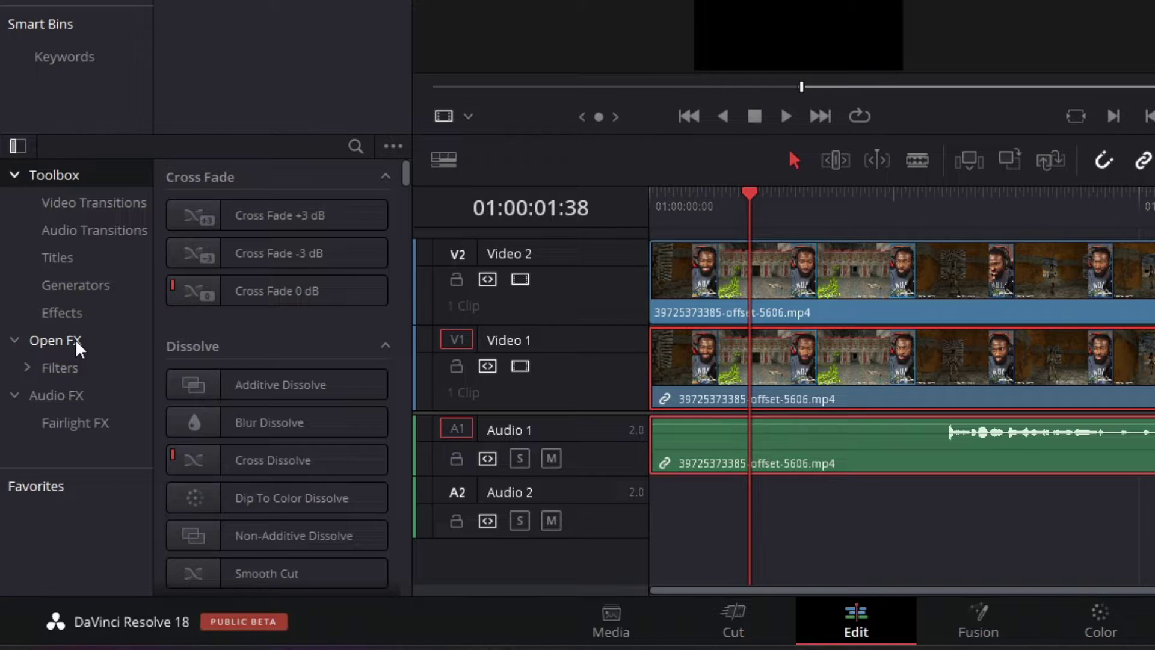
pyautogui.click(74, 338)
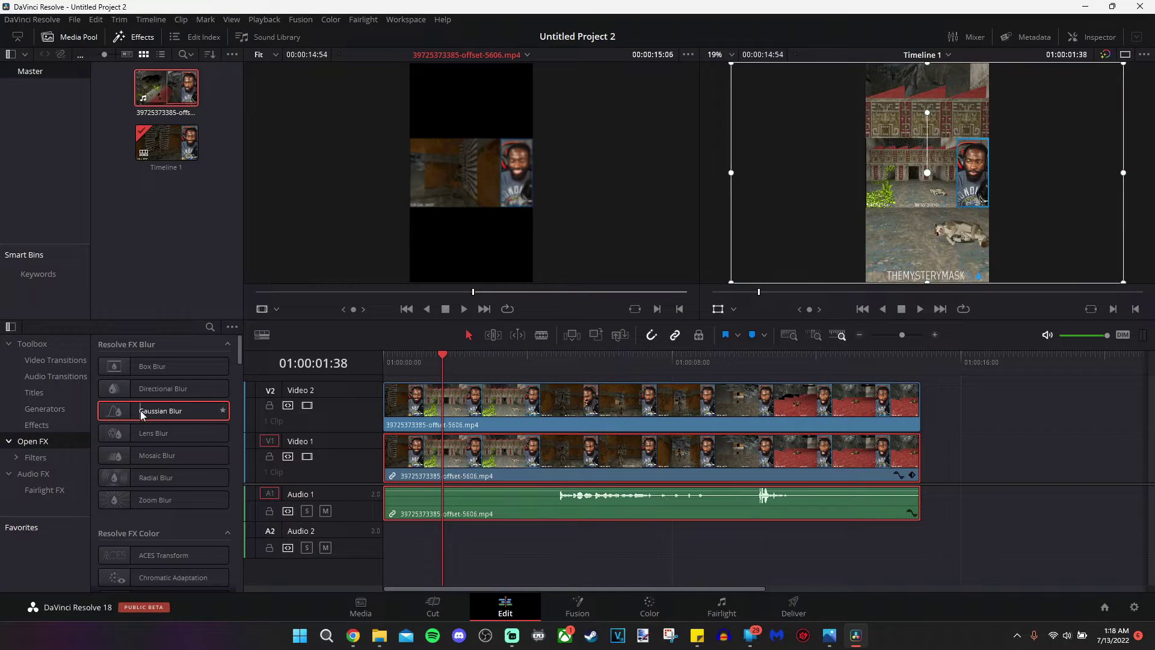
pyautogui.moveTo(237, 286)
pyautogui.mouseDown()
pyautogui.moveTo(258, 289)
pyautogui.moveTo(240, 281)
pyautogui.moveTo(250, 303)
pyautogui.mouseUp()
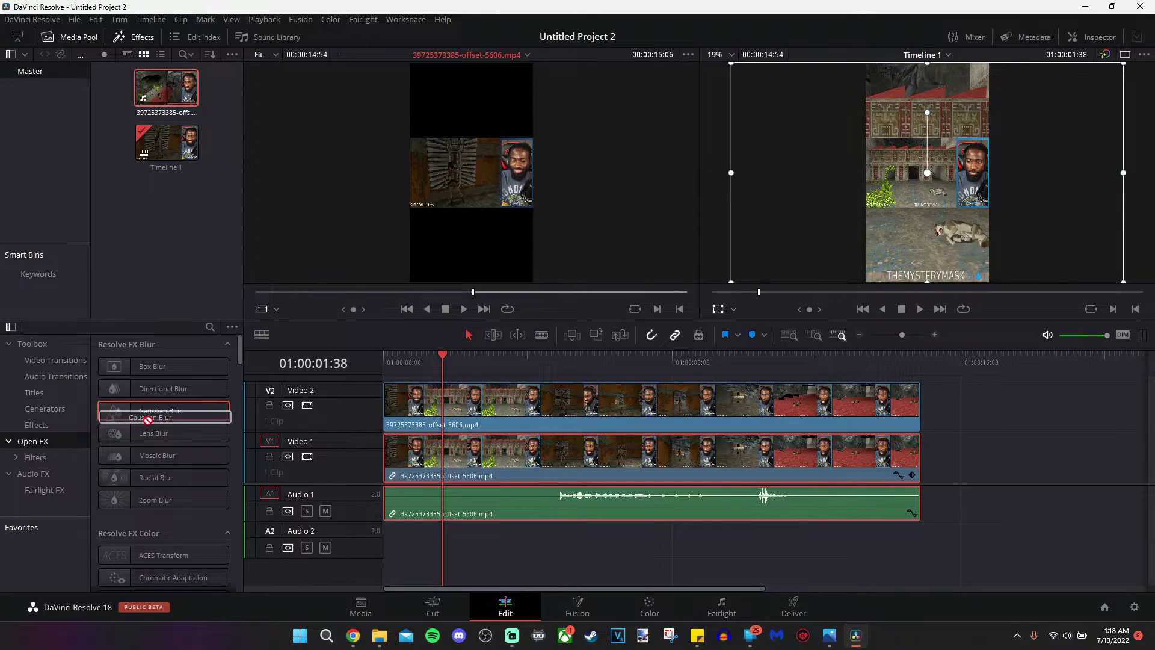
pyautogui.moveTo(148, 420); pyautogui.dragTo(491, 460)
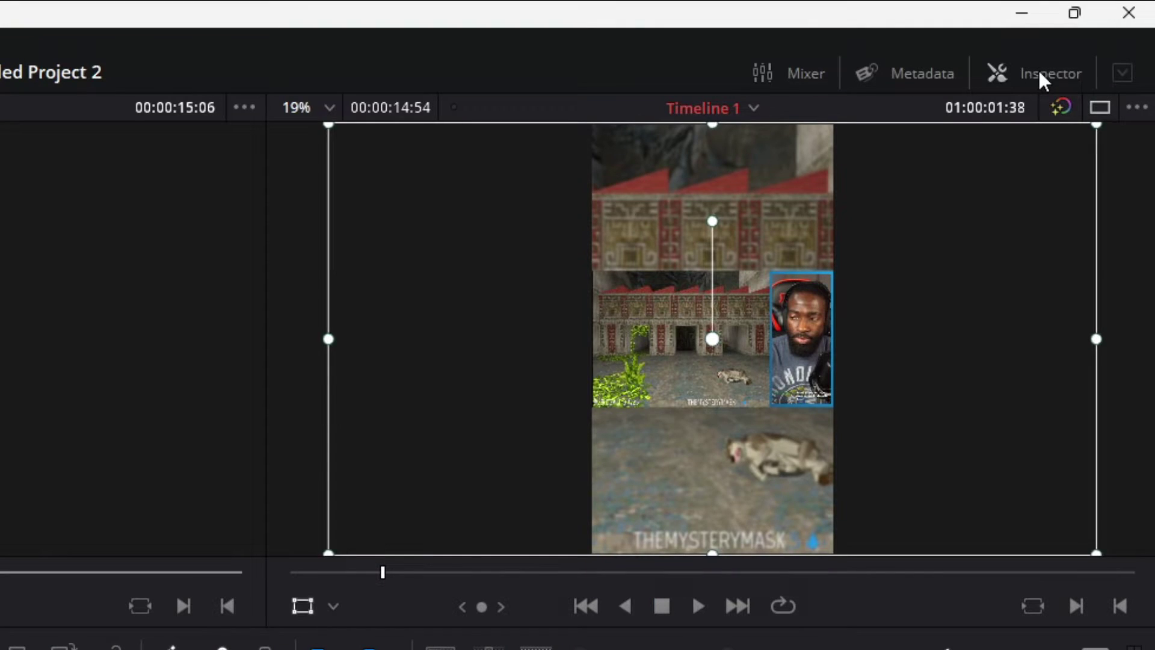
# - Raise the background clip's Open FX Gaussian Blur strength to 0.744, then deselect the clip
pyautogui.click(1091, 38)
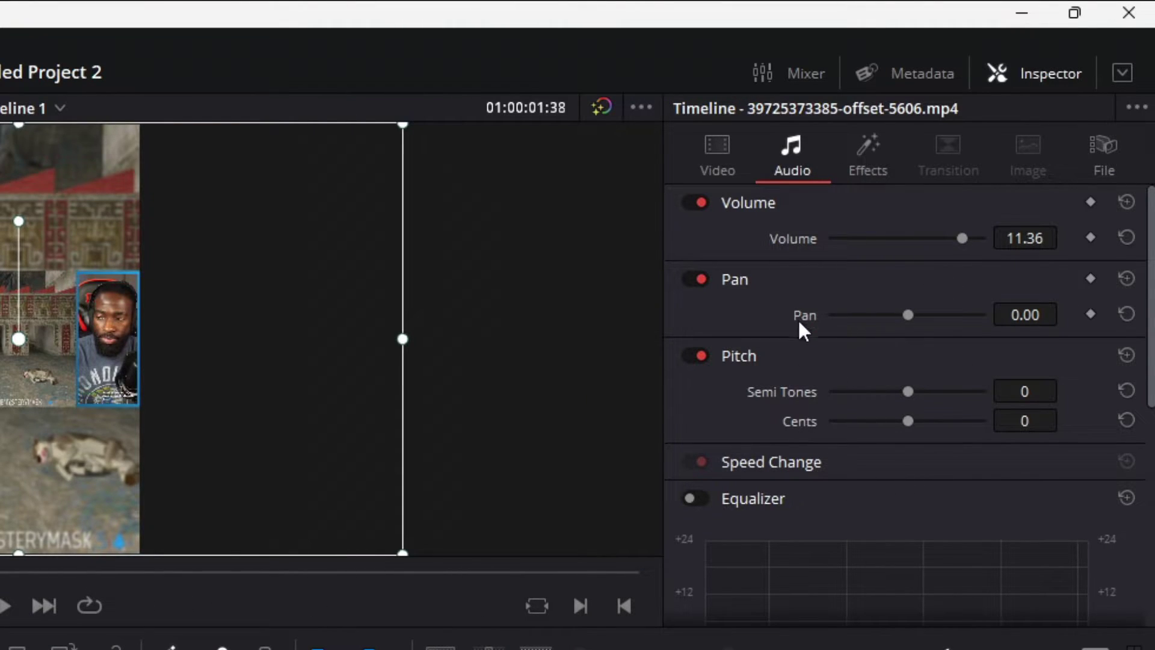
pyautogui.click(873, 165)
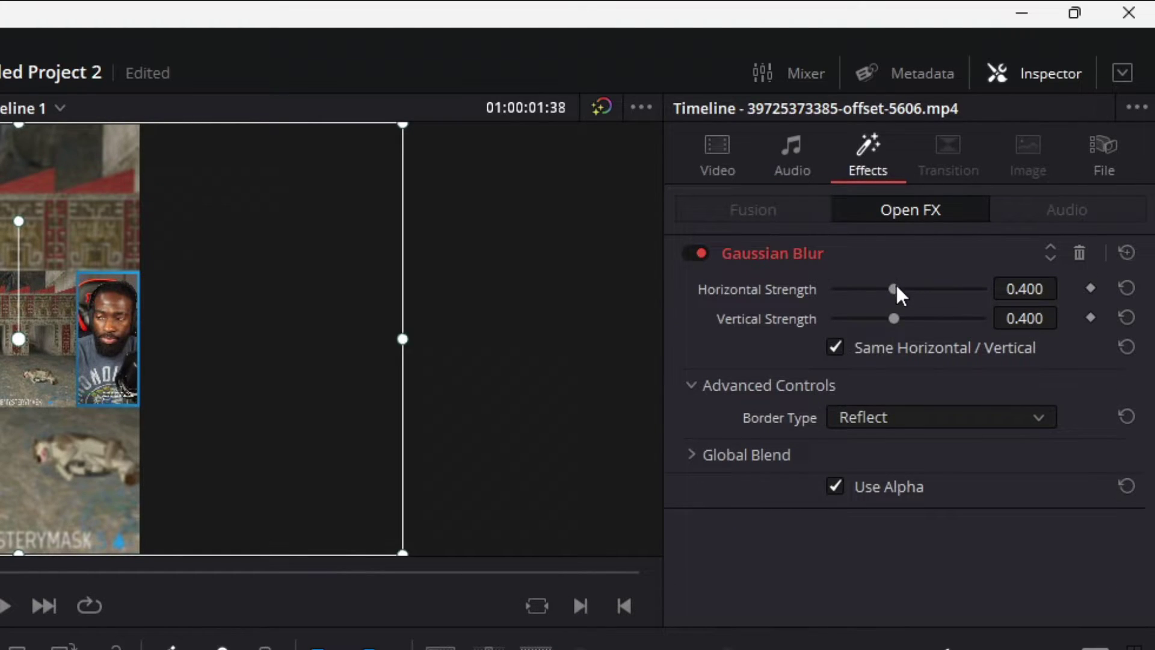
pyautogui.moveTo(896, 289); pyautogui.dragTo(946, 295)
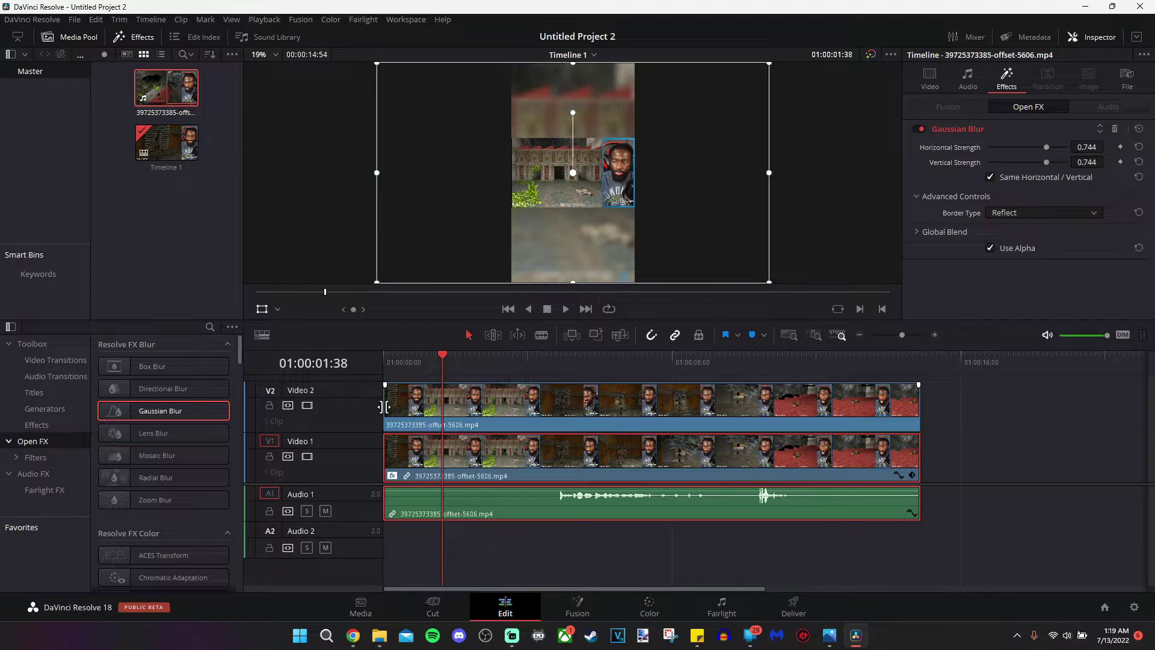
pyautogui.click(383, 406)
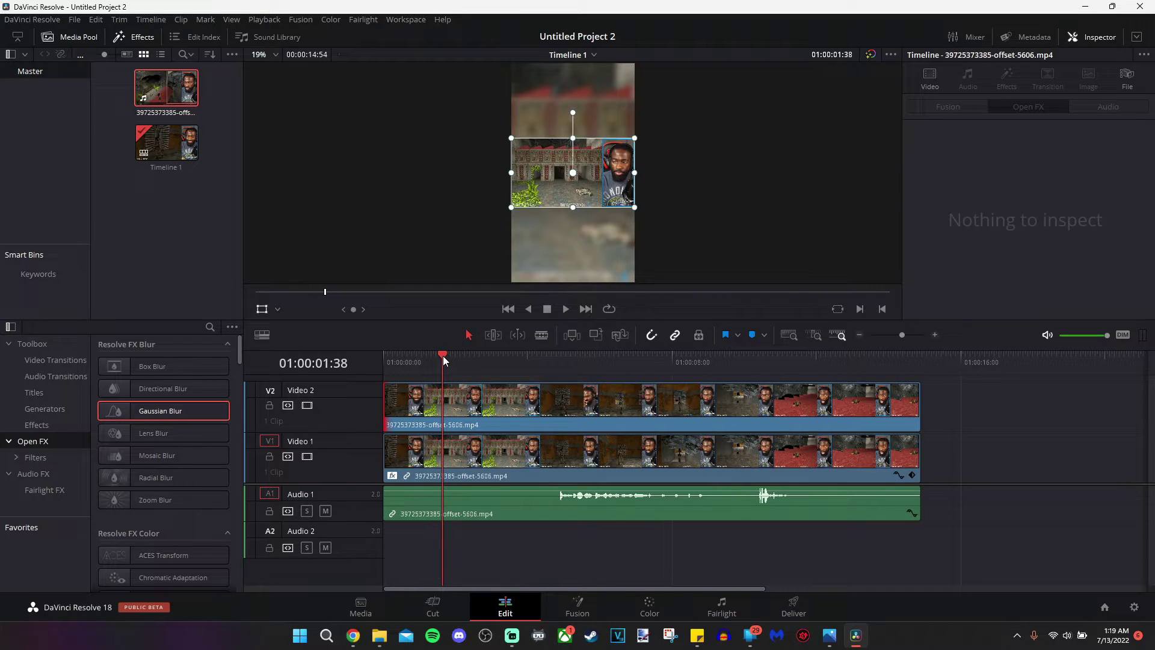
pyautogui.moveTo(442, 355); pyautogui.dragTo(370, 353)
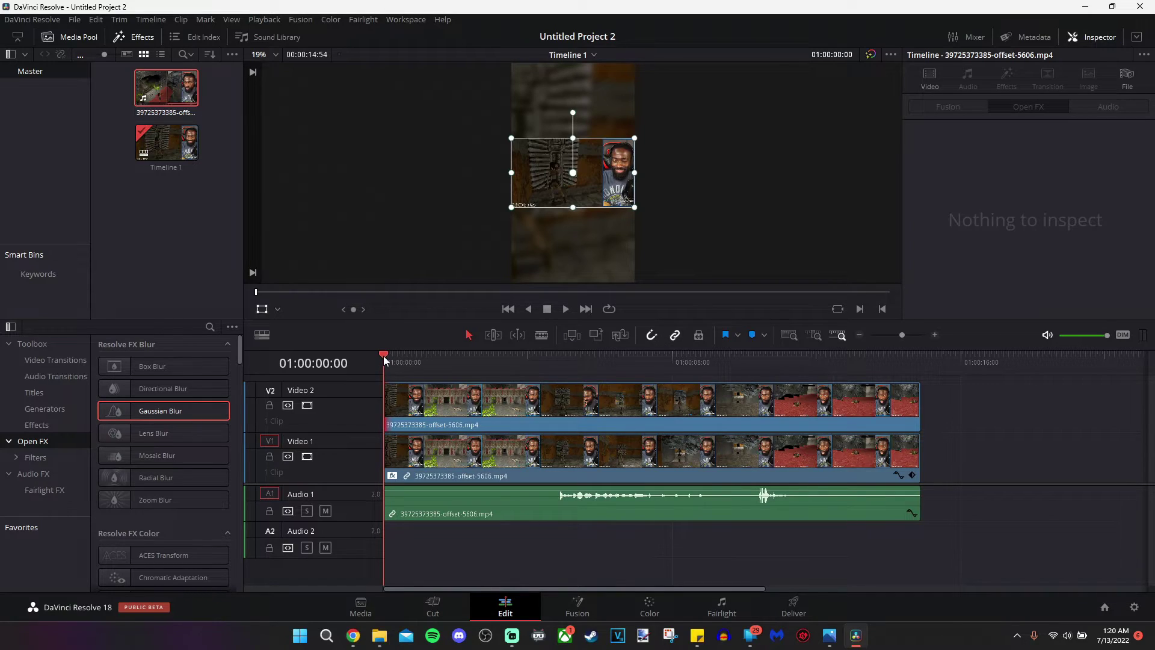
pyautogui.moveTo(392, 358); pyautogui.dragTo(424, 364)
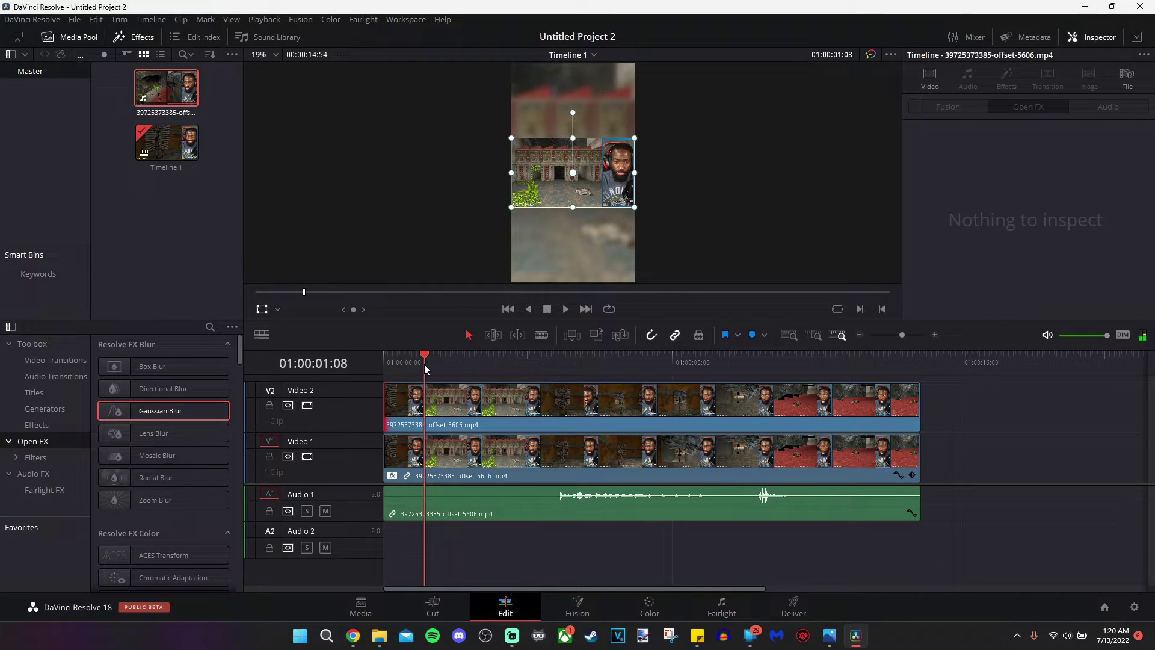
pyautogui.moveTo(424, 364); pyautogui.dragTo(492, 367)
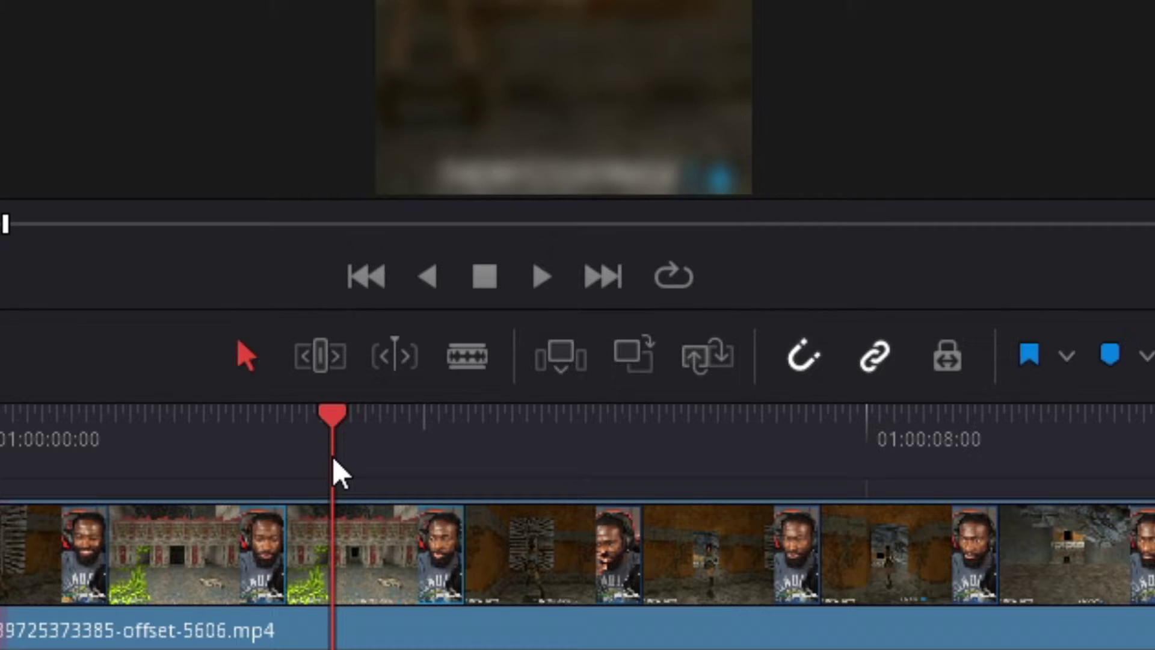
# - Blade the Video 2 clip at 01:00:03:09 and 01:00:10:13, then save the project
pyautogui.click(481, 369)
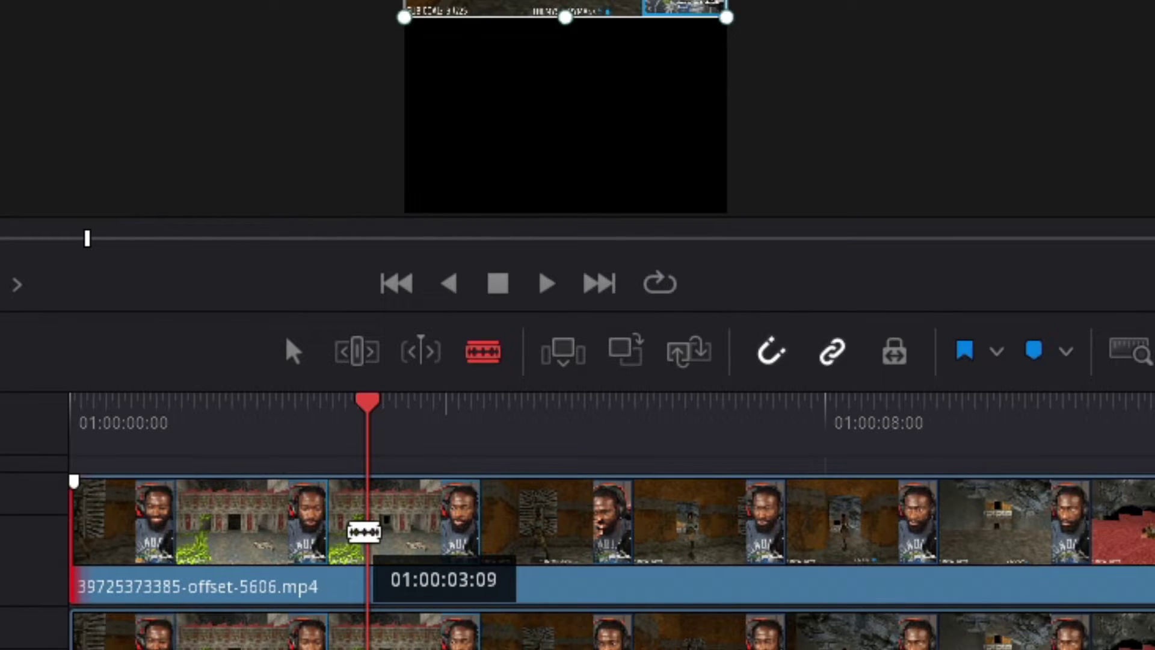
pyautogui.click(363, 532)
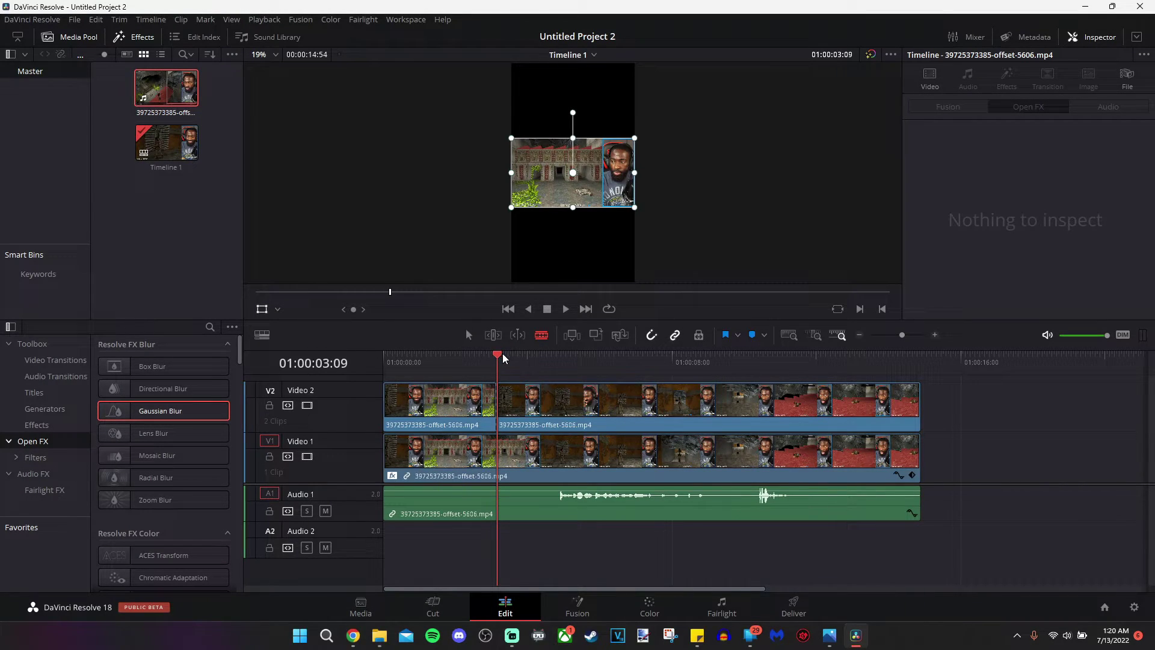
pyautogui.moveTo(498, 358); pyautogui.dragTo(739, 358)
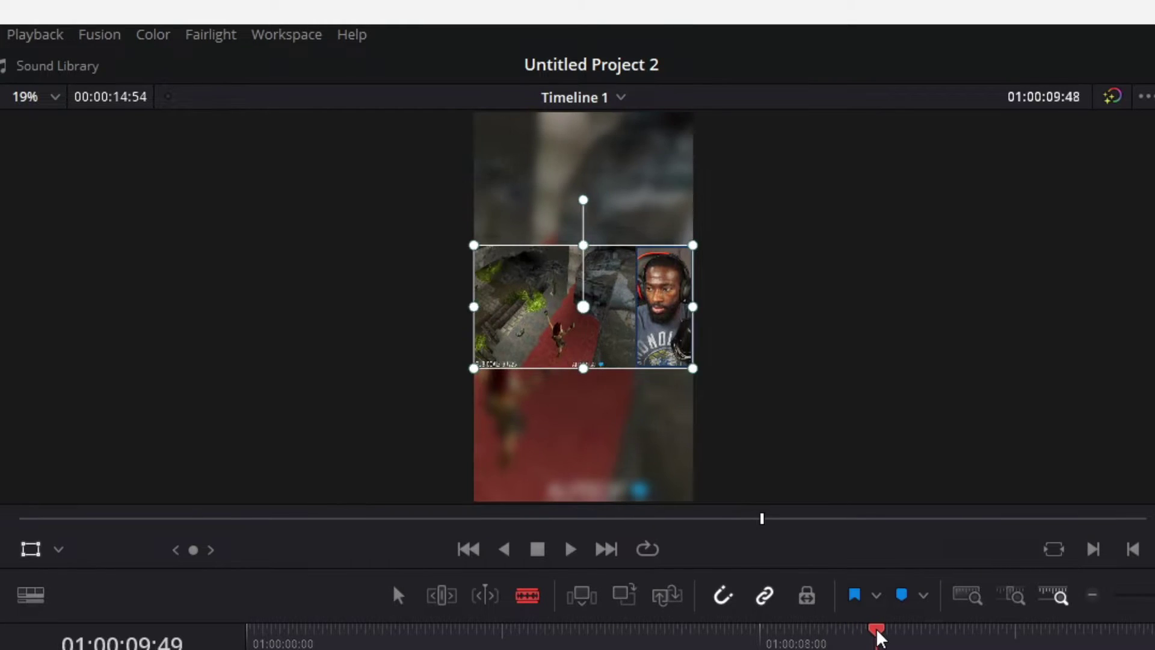
pyautogui.moveTo(879, 635); pyautogui.dragTo(905, 636)
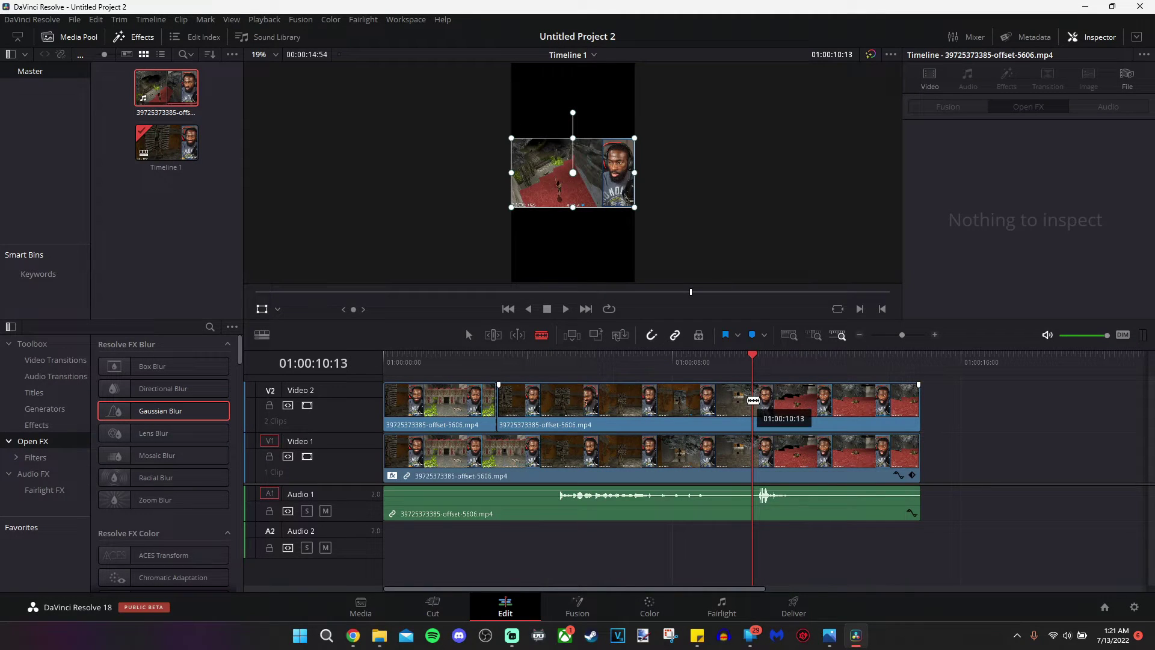
pyautogui.click(754, 400)
pyautogui.hotkey('ctrl', 'b')
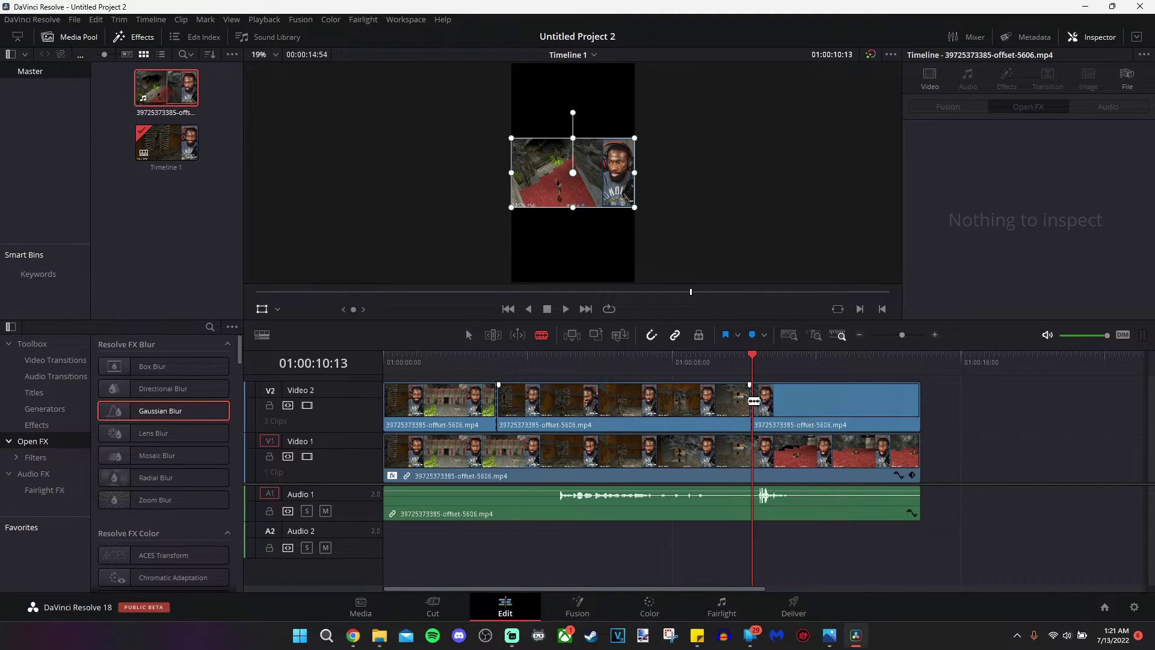
pyautogui.hotkey('ctrl', 's')
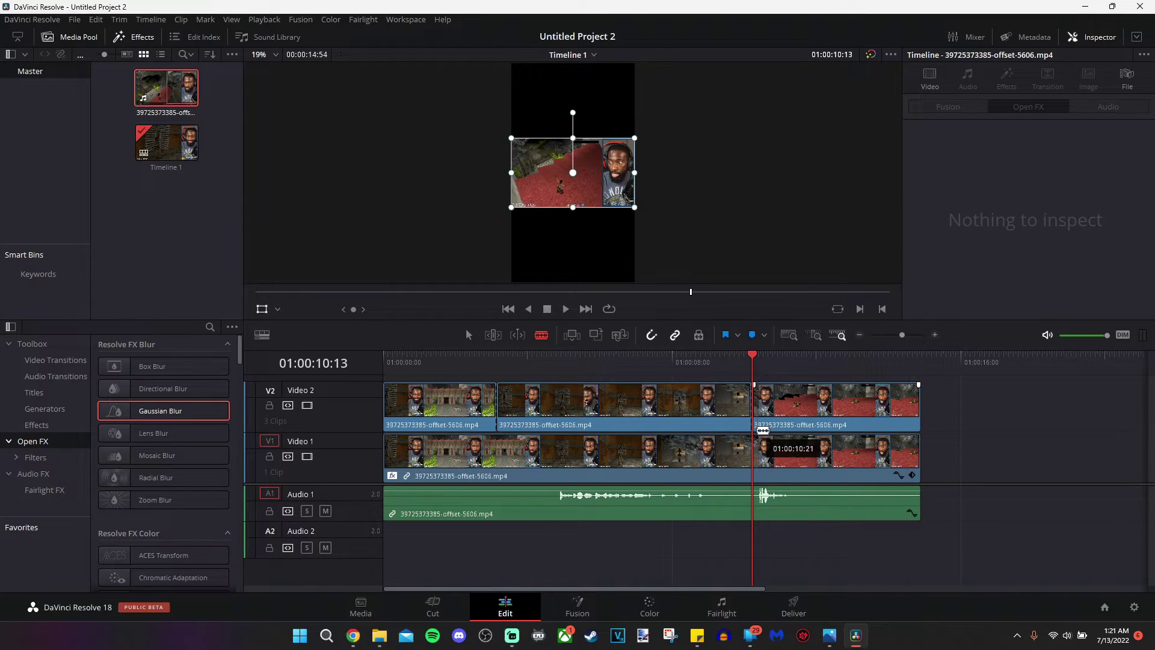
pyautogui.moveTo(763, 430); pyautogui.dragTo(703, 401)
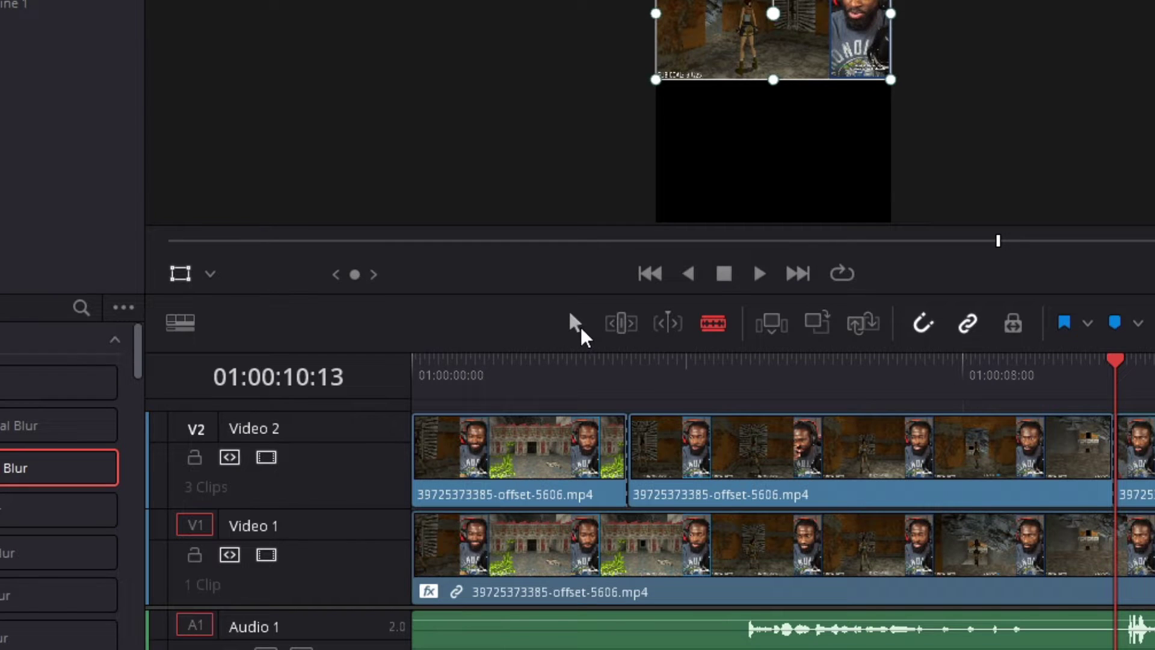
# - At 01:00:08:08, scale the middle Video 2 clip to zoom 1.420 with X offset 210.989
pyautogui.click(575, 323)
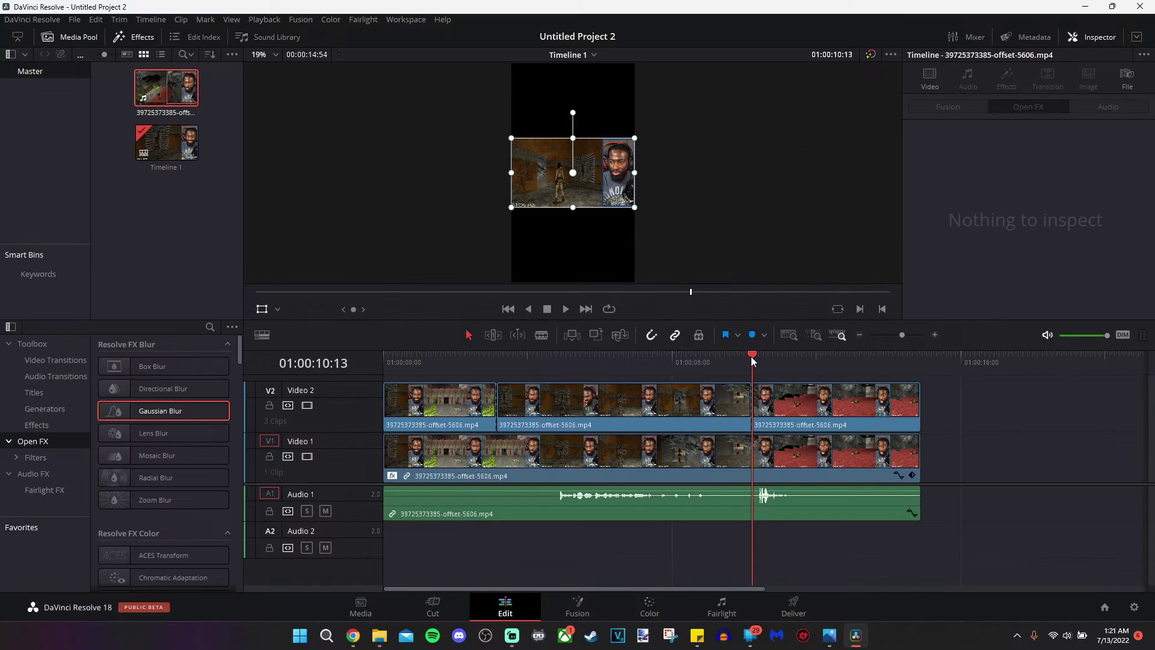
pyautogui.moveTo(1113, 364); pyautogui.dragTo(985, 385)
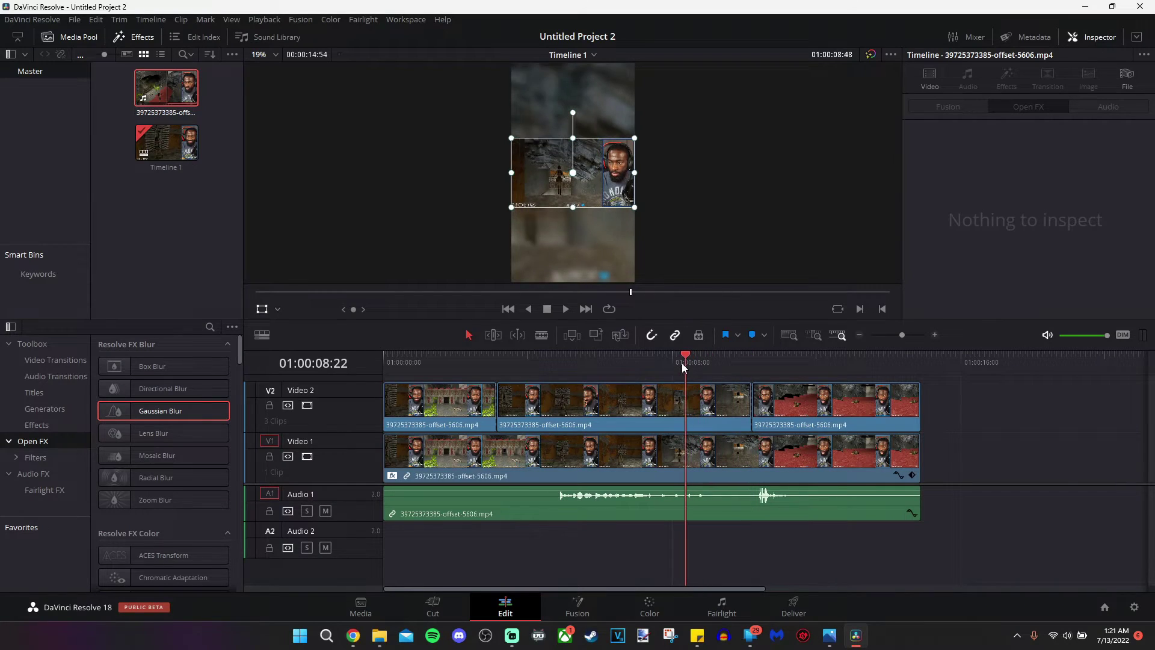
pyautogui.moveTo(681, 362); pyautogui.dragTo(668, 361)
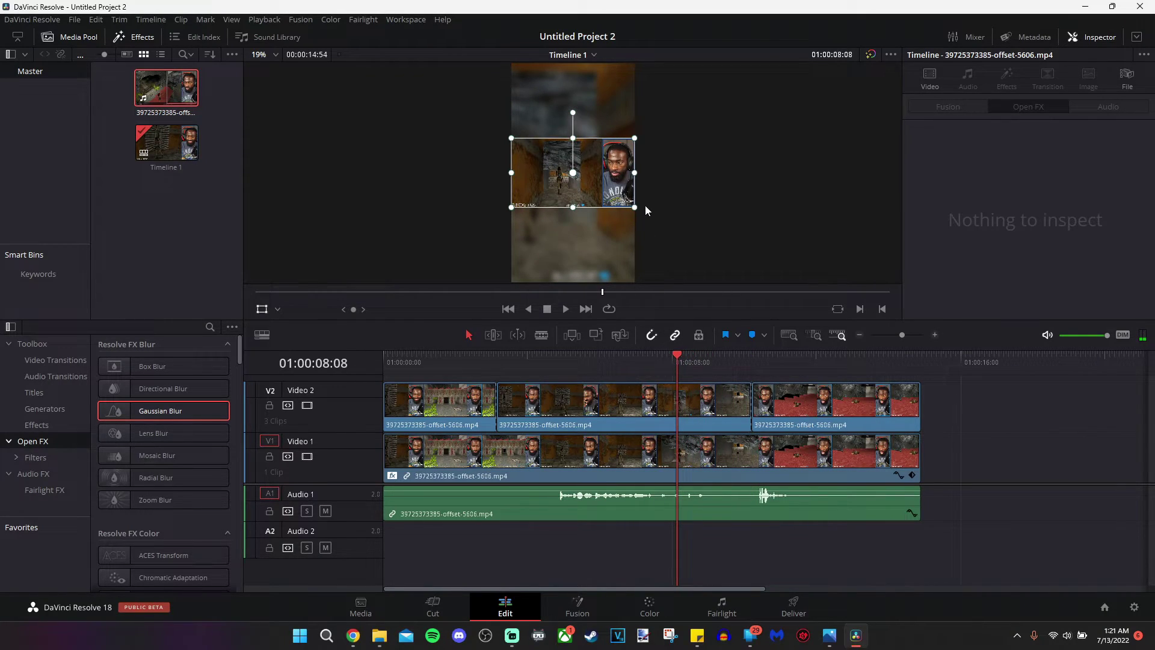
pyautogui.click(607, 398)
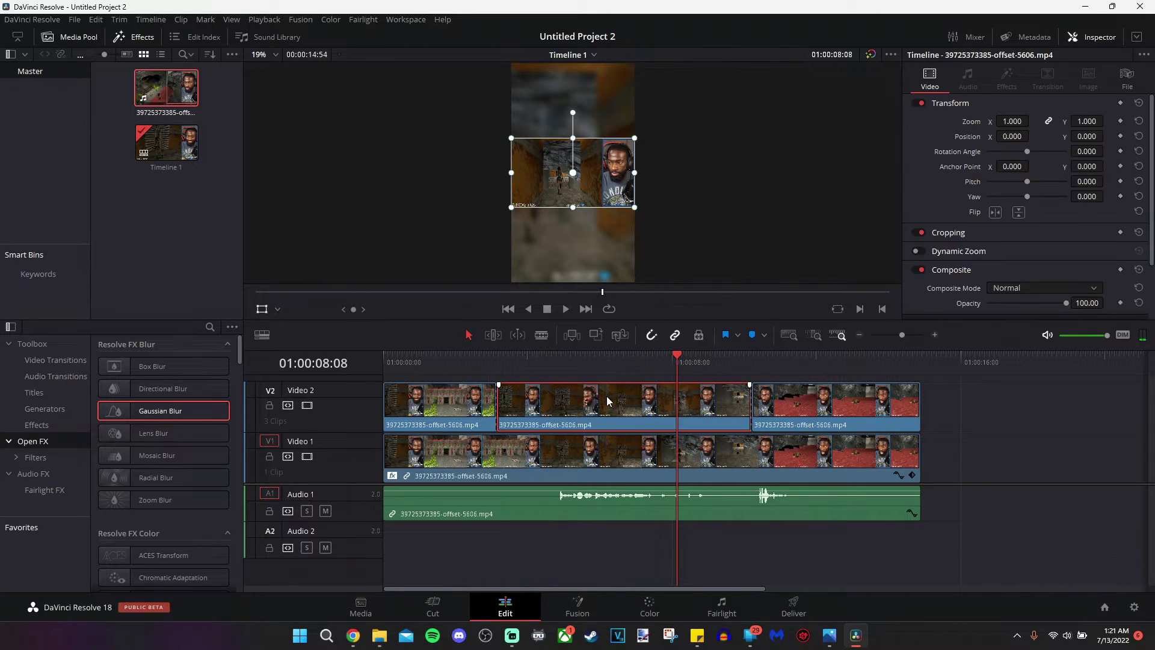
pyautogui.click(635, 208)
pyautogui.moveTo(635, 207); pyautogui.dragTo(707, 274)
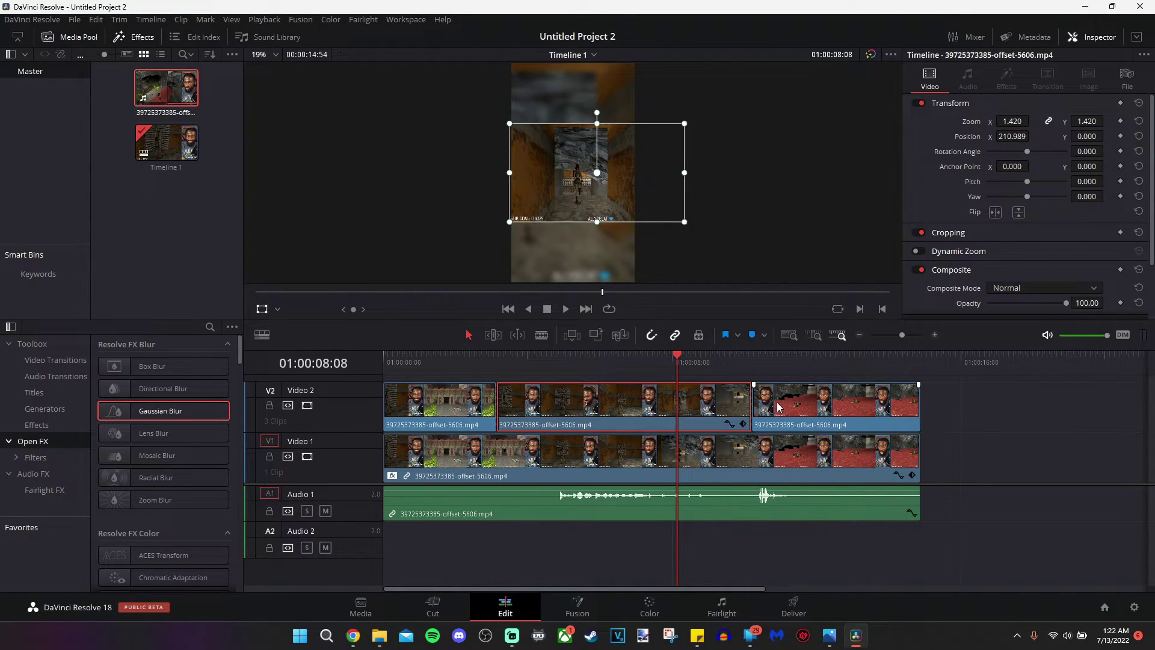
pyautogui.click(777, 402)
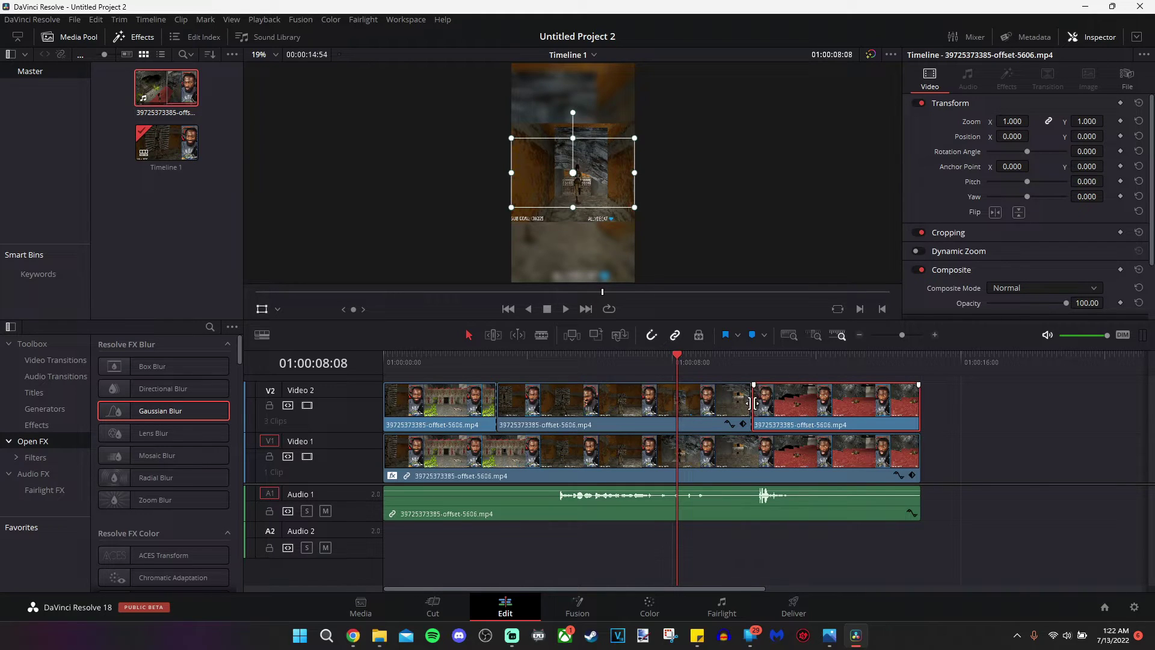
pyautogui.moveTo(677, 360); pyautogui.dragTo(761, 363)
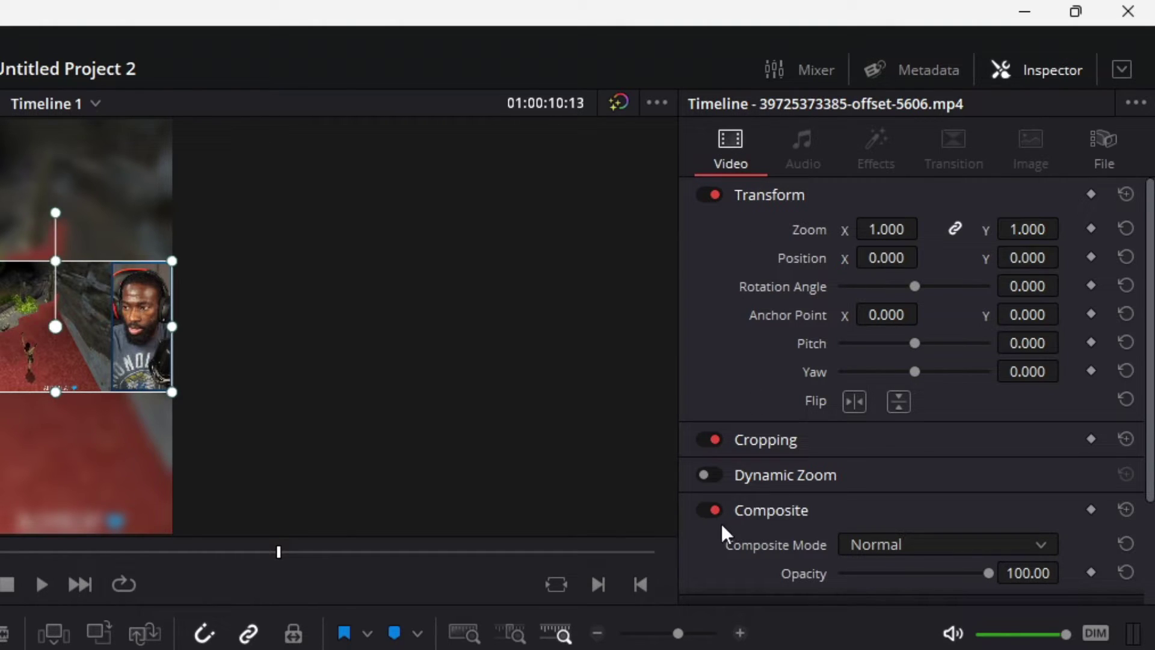
# - Enable Dynamic Zoom on the last Video 2 clip, swap its framing, and play it back
pyautogui.click(711, 473)
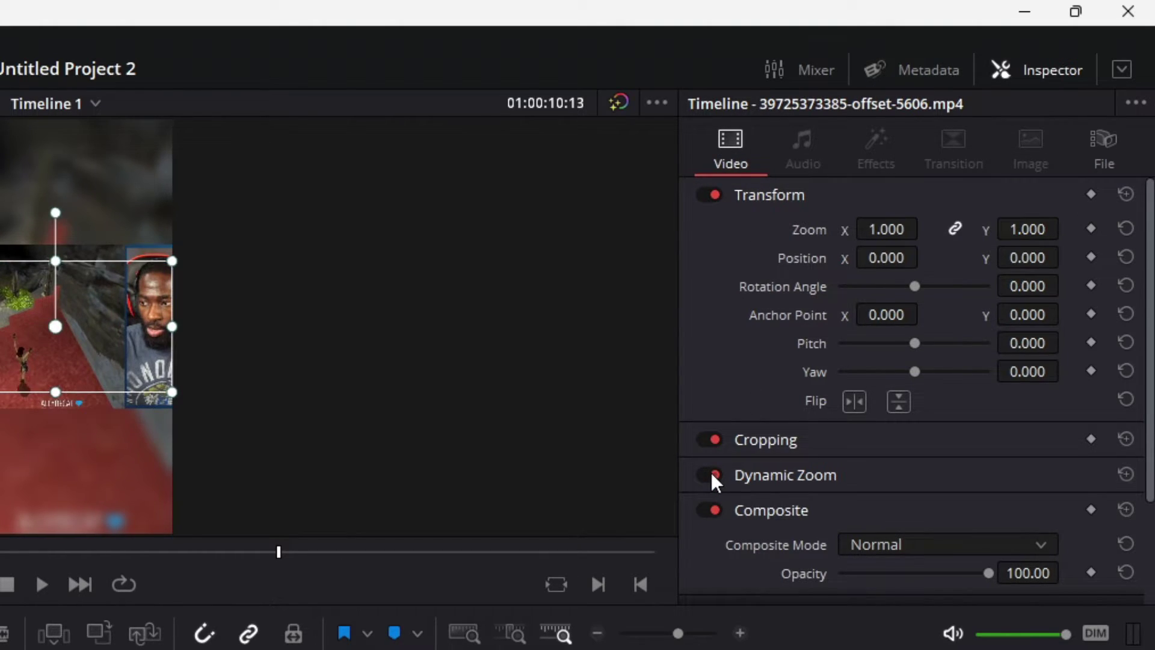
pyautogui.click(790, 480)
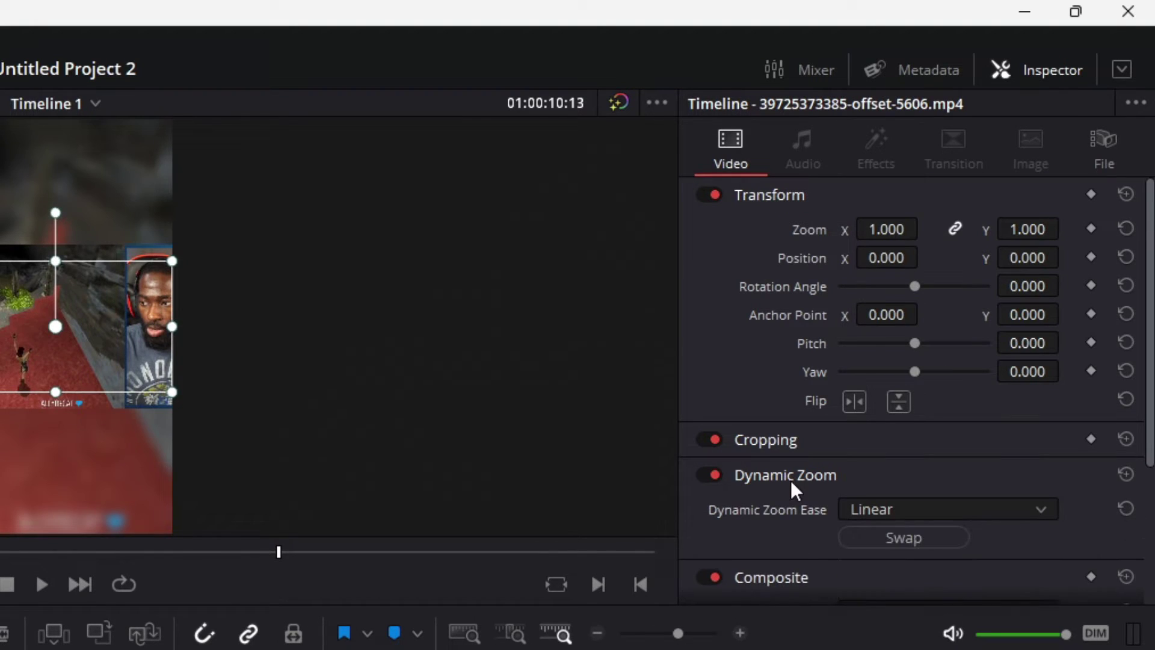
pyautogui.click(894, 537)
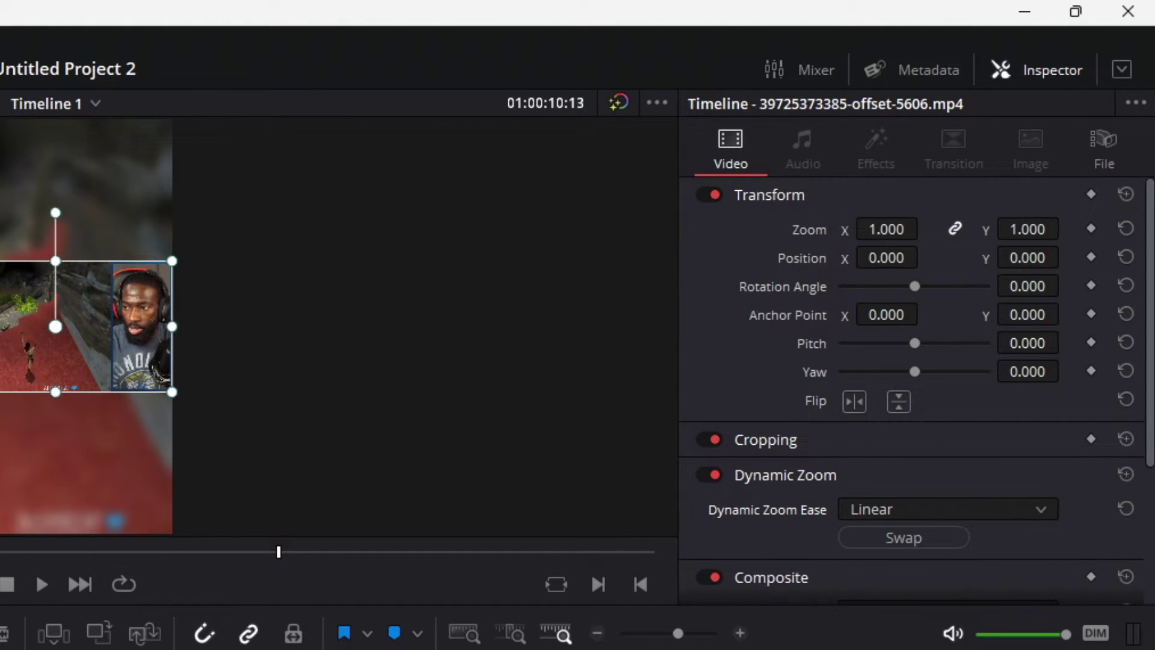
pyautogui.press('space')
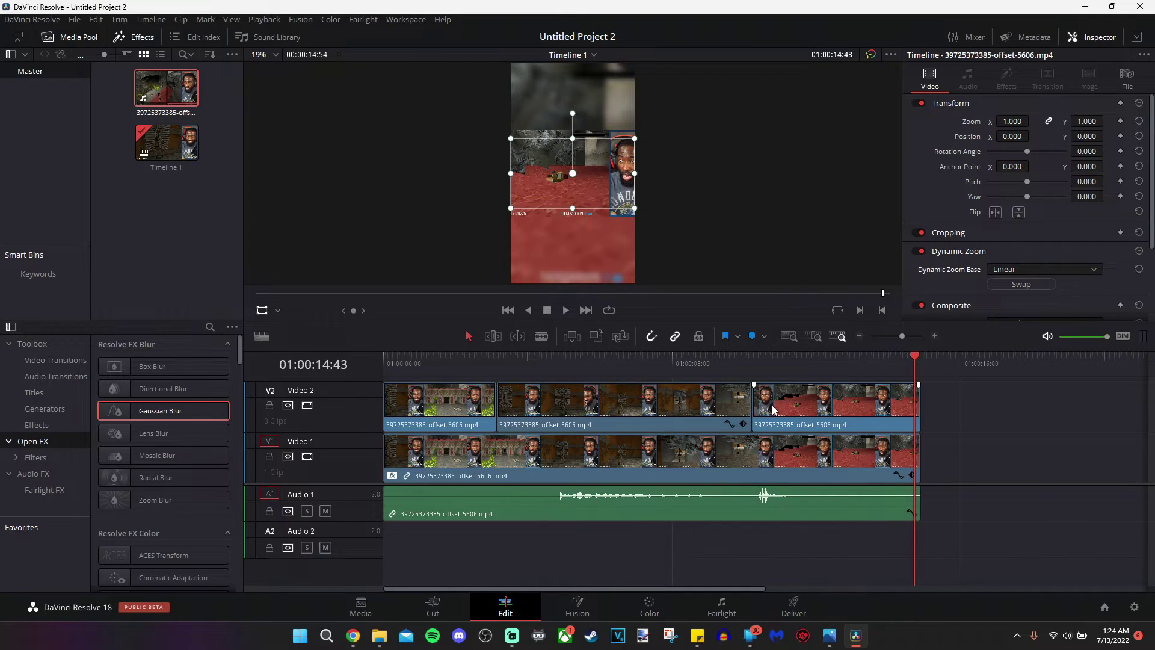
pyautogui.press('b')
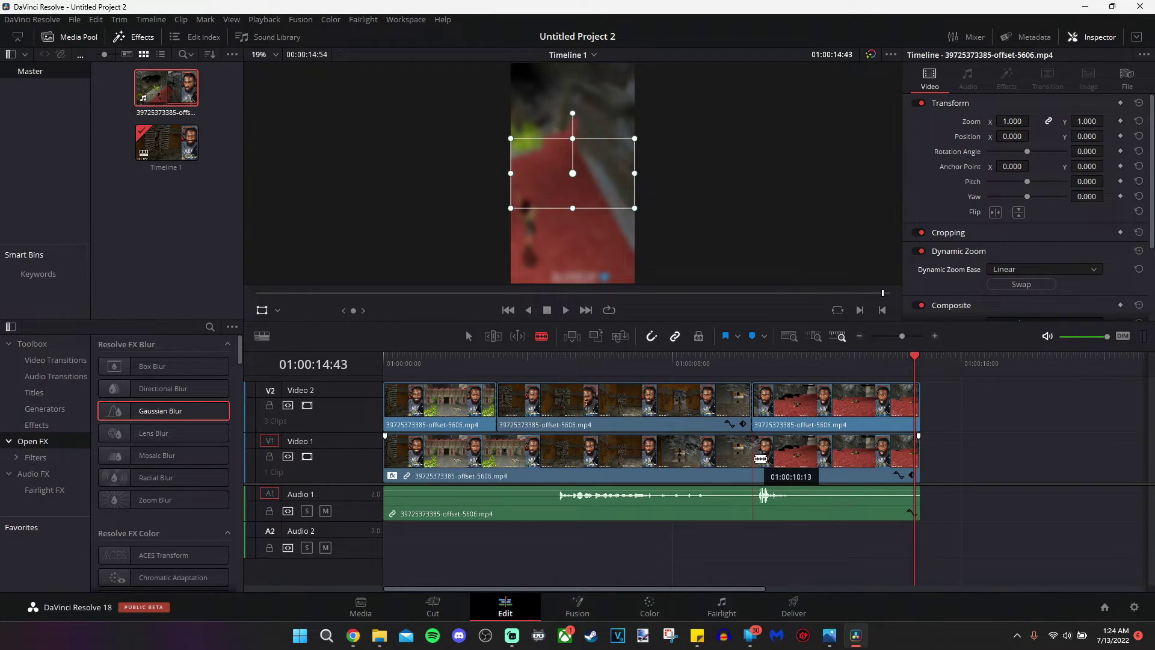
# - Blade the Video 1 background and its audio at 01:00:10:13, then replay from the start
pyautogui.click(754, 458)
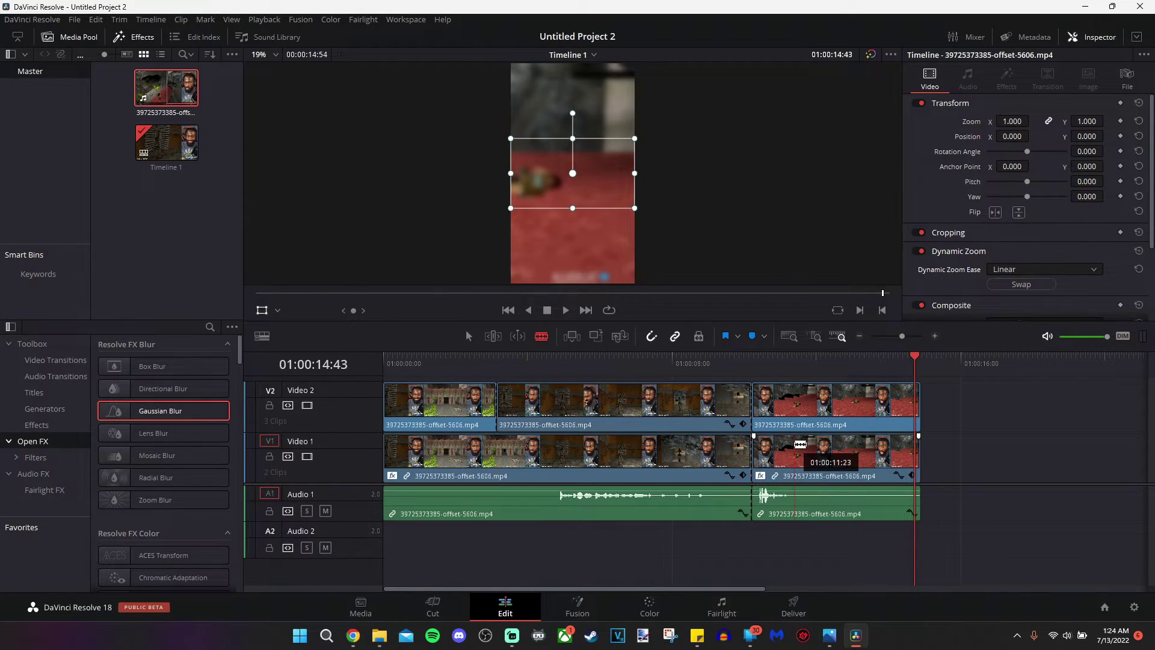
pyautogui.press('a')
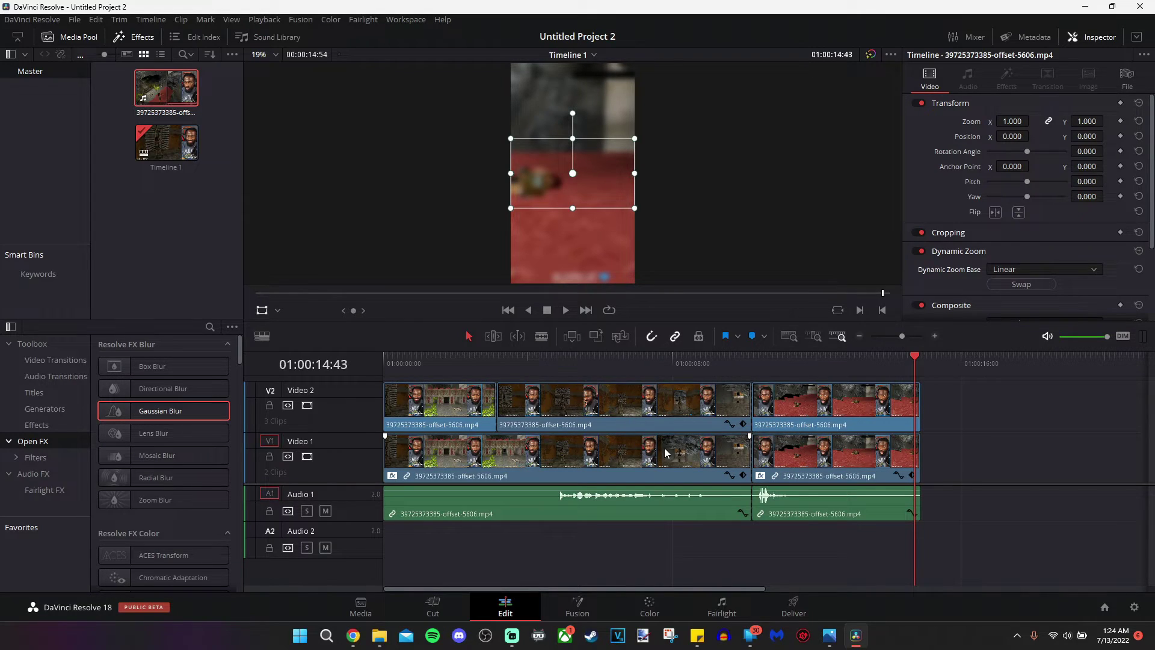
pyautogui.moveTo(914, 359); pyautogui.dragTo(362, 395)
pyautogui.press('space')
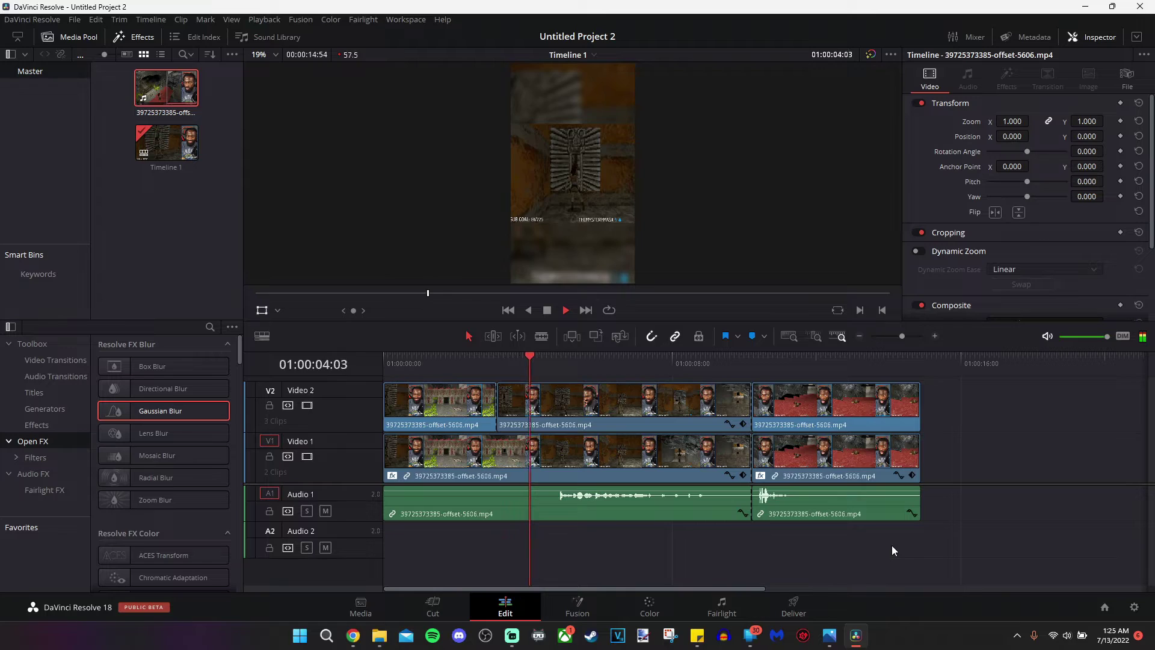
# - Shift the edit point between the first two Video 2 clips and preview the footage around it
pyautogui.press('space')
pyautogui.click(490, 407)
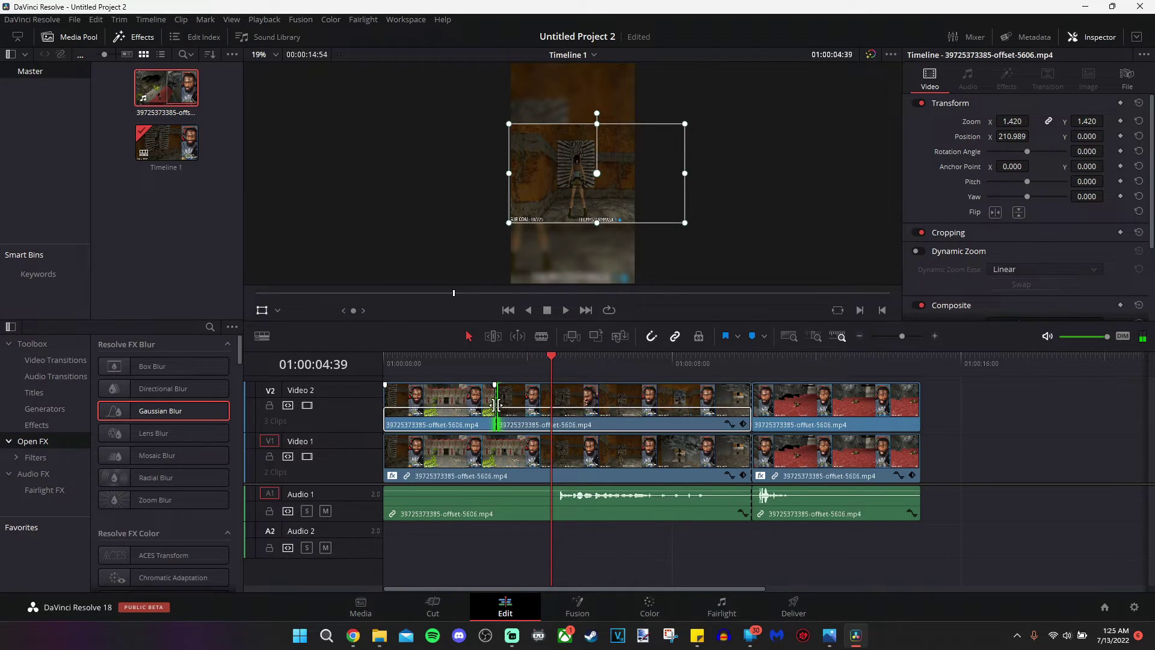
pyautogui.moveTo(552, 358); pyautogui.dragTo(500, 363)
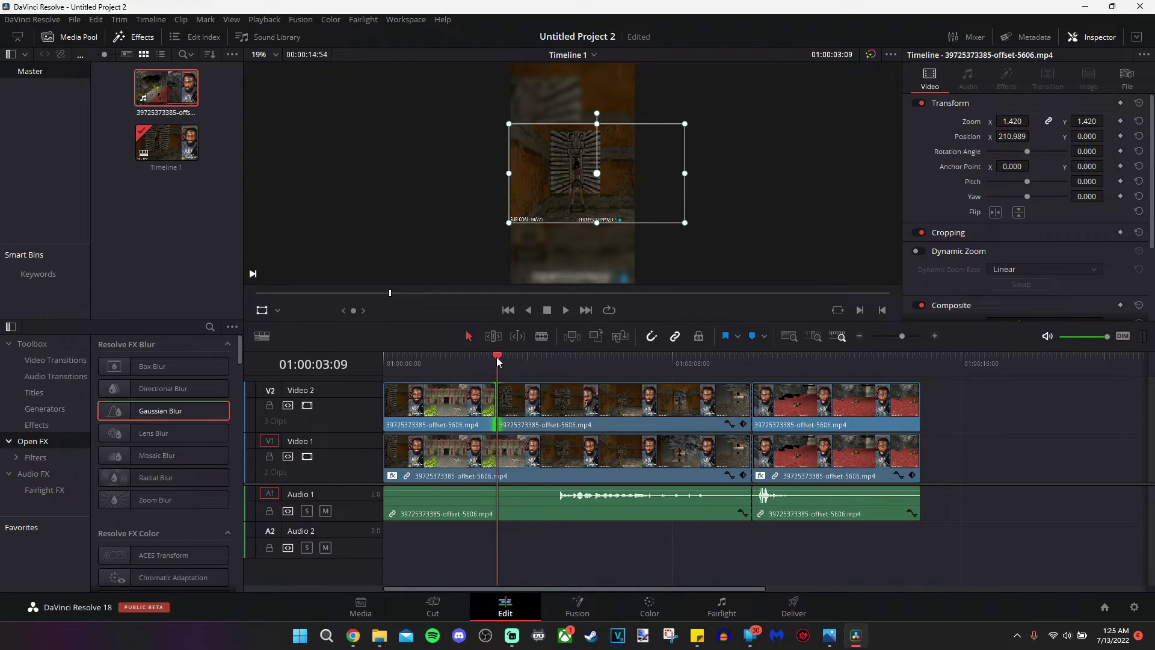
pyautogui.moveTo(487, 361); pyautogui.dragTo(497, 361)
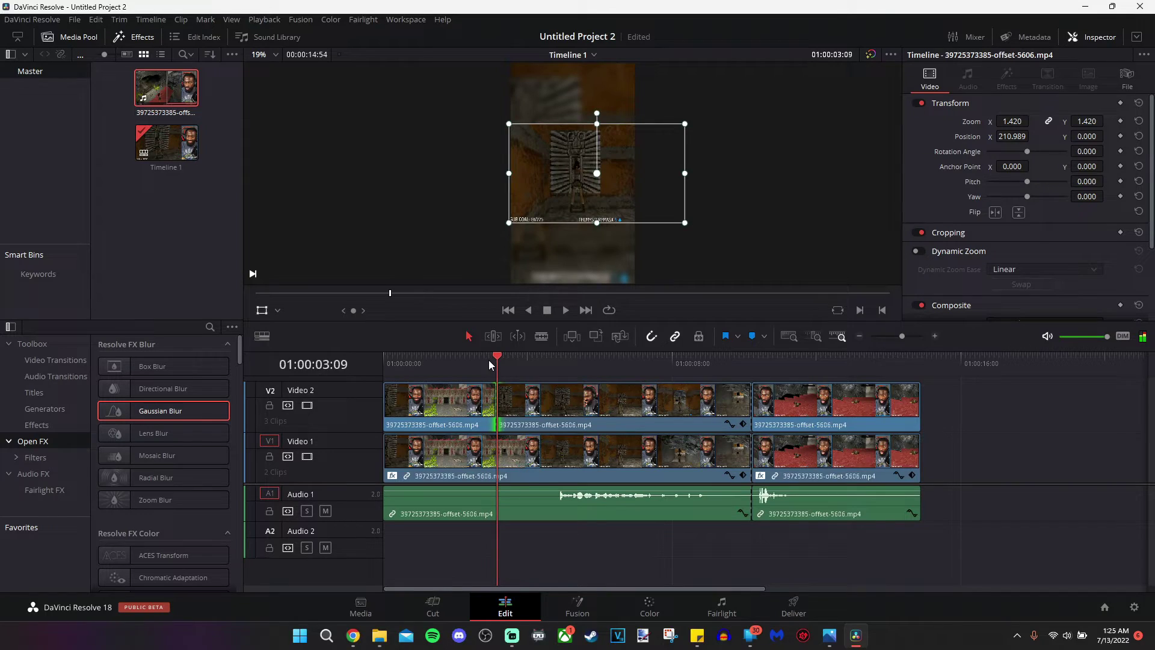
pyautogui.click(490, 405)
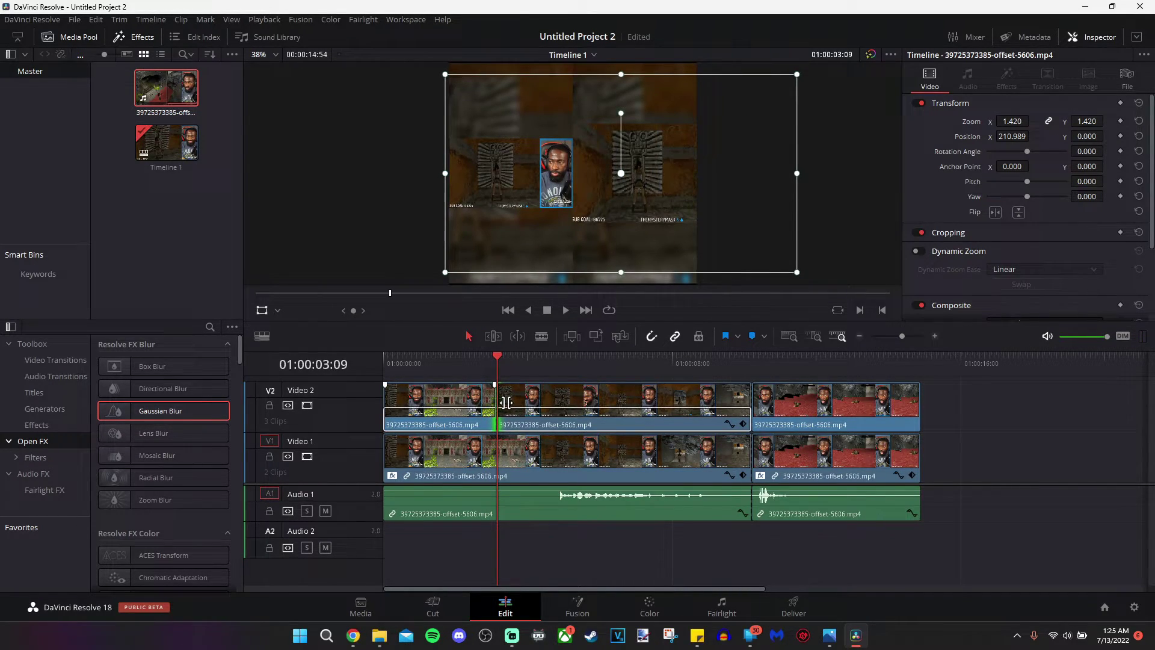
pyautogui.moveTo(505, 402); pyautogui.dragTo(483, 402)
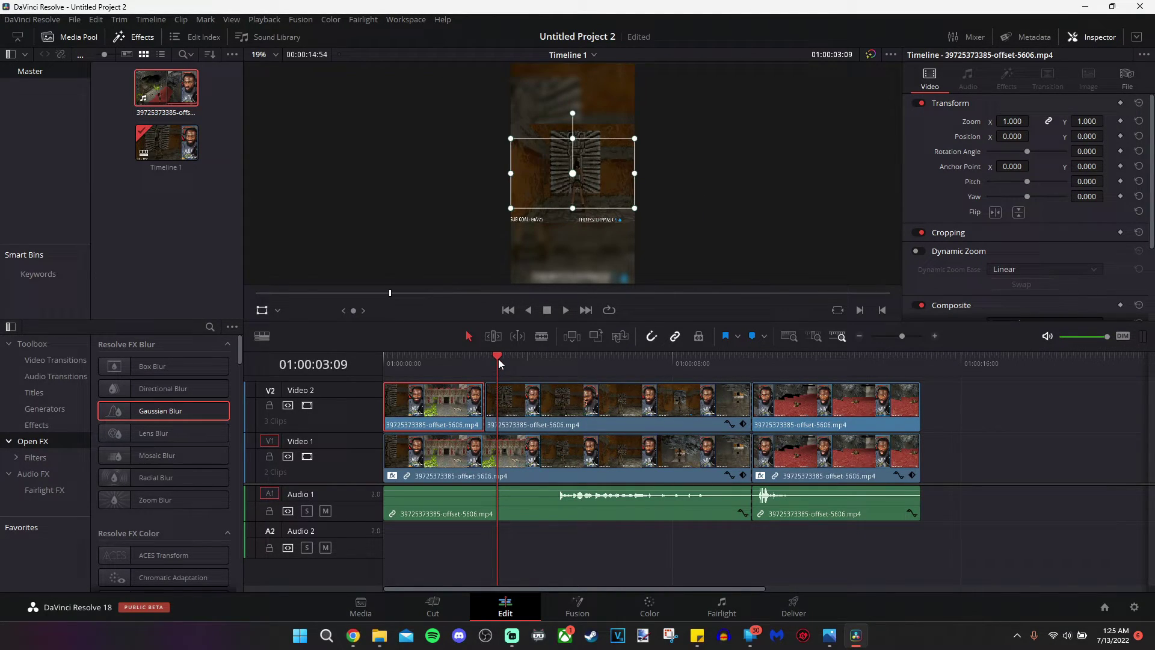
pyautogui.moveTo(499, 363); pyautogui.dragTo(464, 367)
pyautogui.press('space')
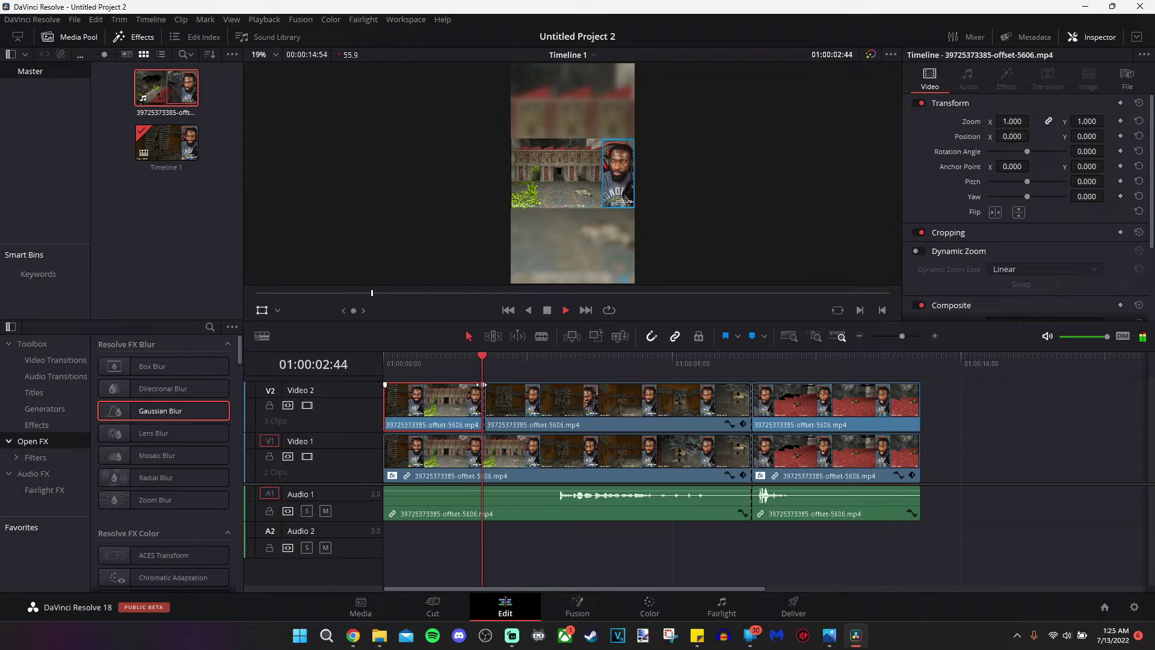
pyautogui.press('space')
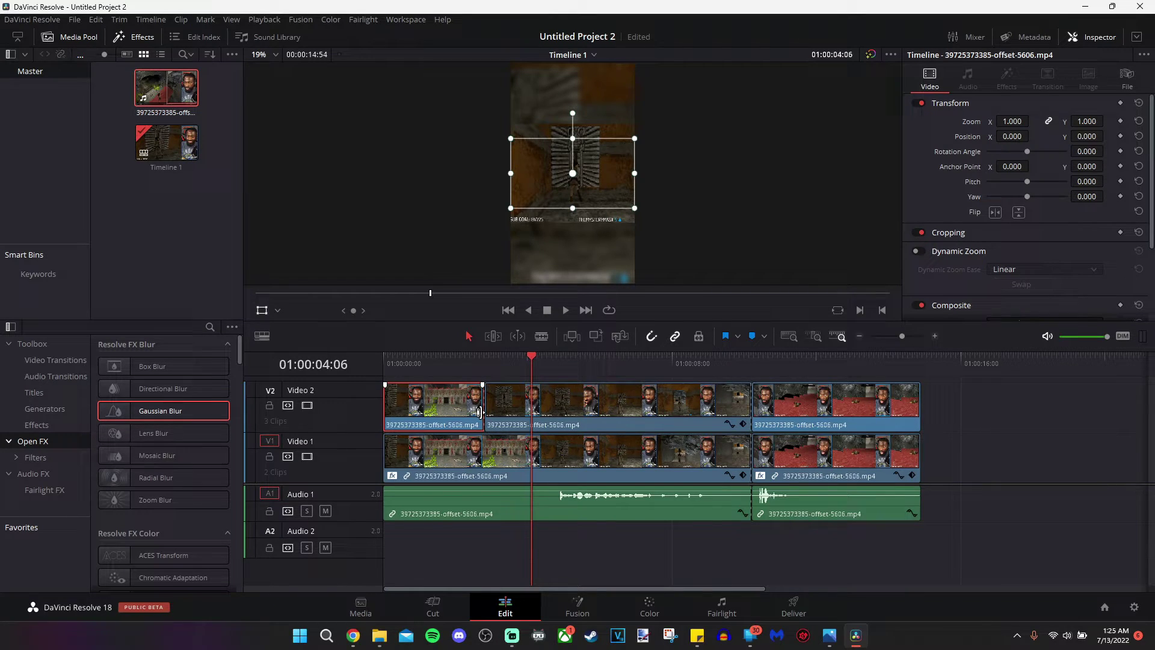
# - Roll the Video 2 cut about 7 frames later and play back the trimmed section
pyautogui.scroll(3, 479, 412)
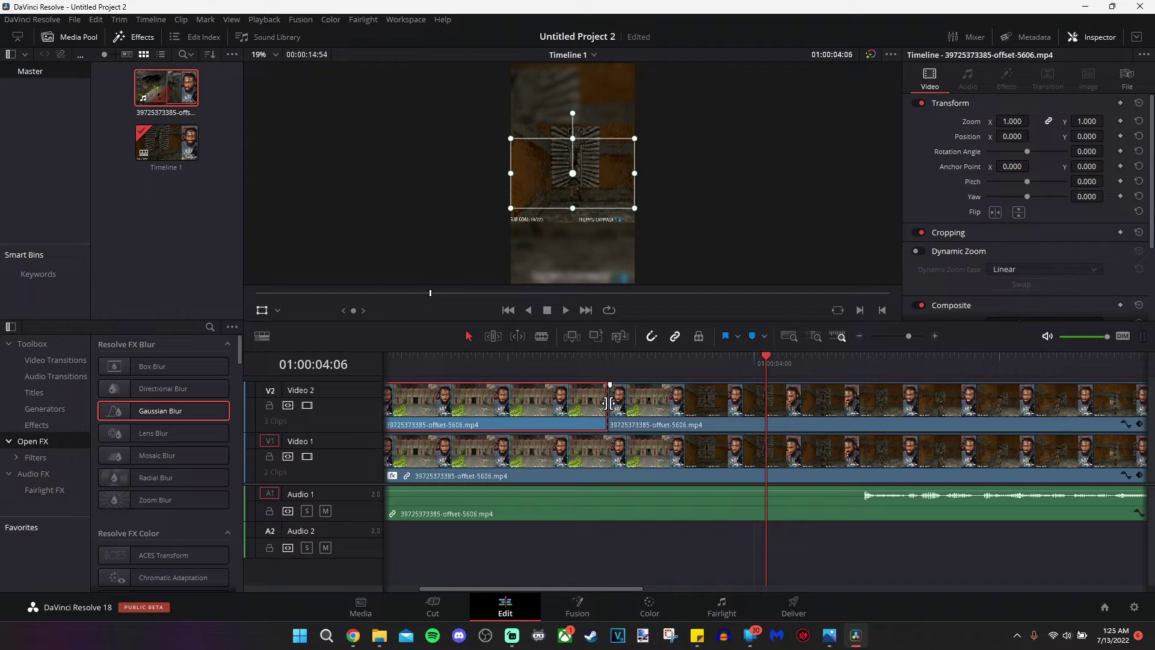
pyautogui.moveTo(608, 402); pyautogui.dragTo(638, 403)
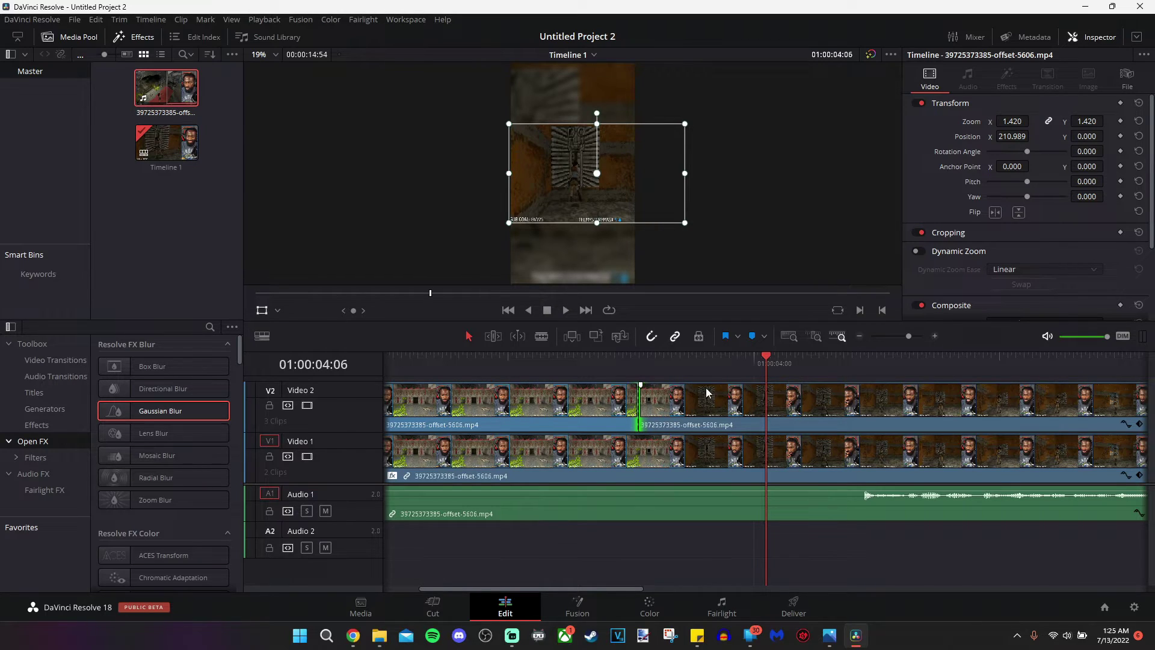
pyautogui.moveTo(765, 364); pyautogui.dragTo(471, 379)
pyautogui.press('space')
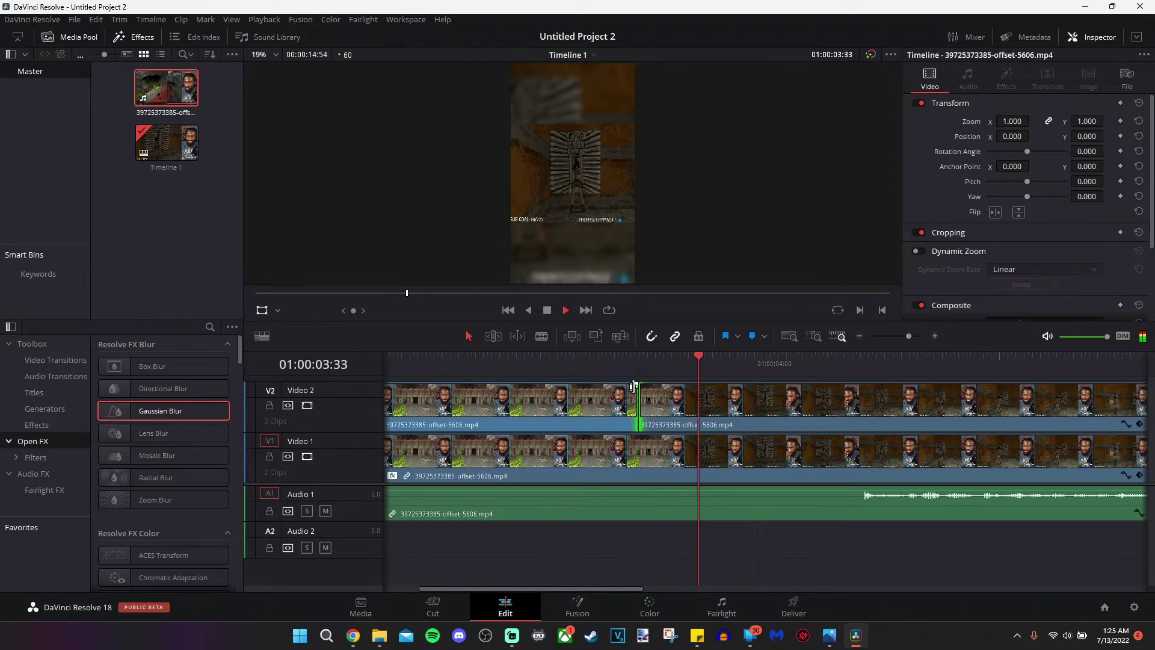
# - Fit the full 14-second timeline to the window and jump back to near the start
pyautogui.hotkey('shift', 'z')
pyautogui.press('Home')
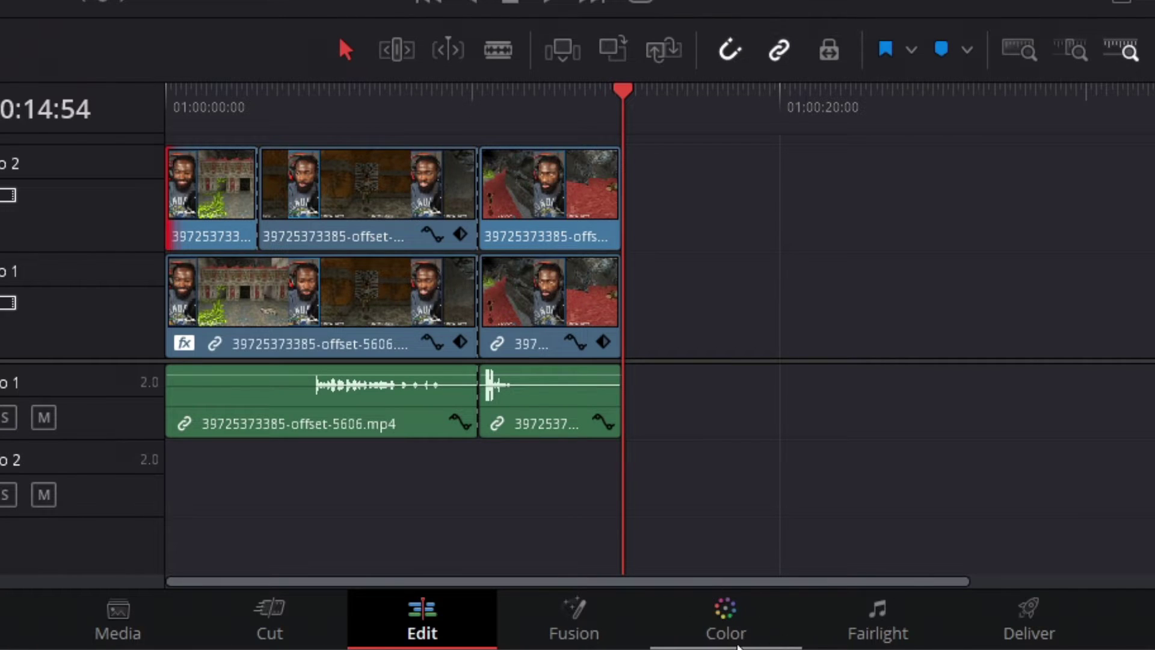
# - On the Color page, drop clip 05's saturation to 0, then return to the Edit page
pyautogui.click(718, 618)
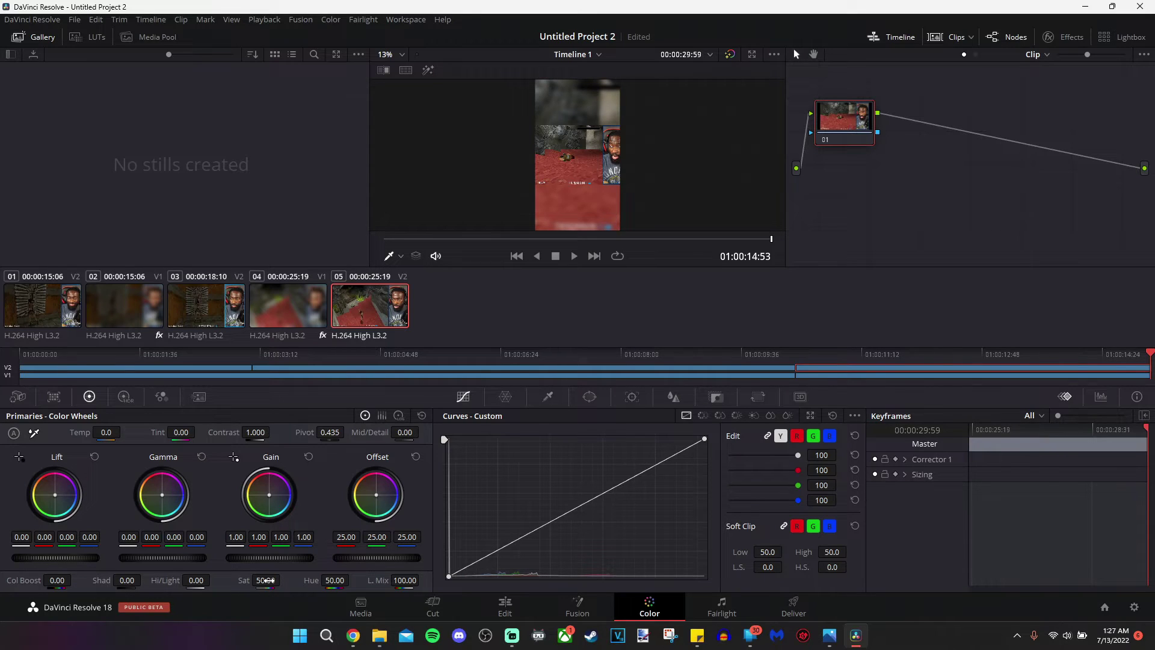
pyautogui.moveTo(265, 580); pyautogui.dragTo(240, 580)
pyautogui.click(504, 606)
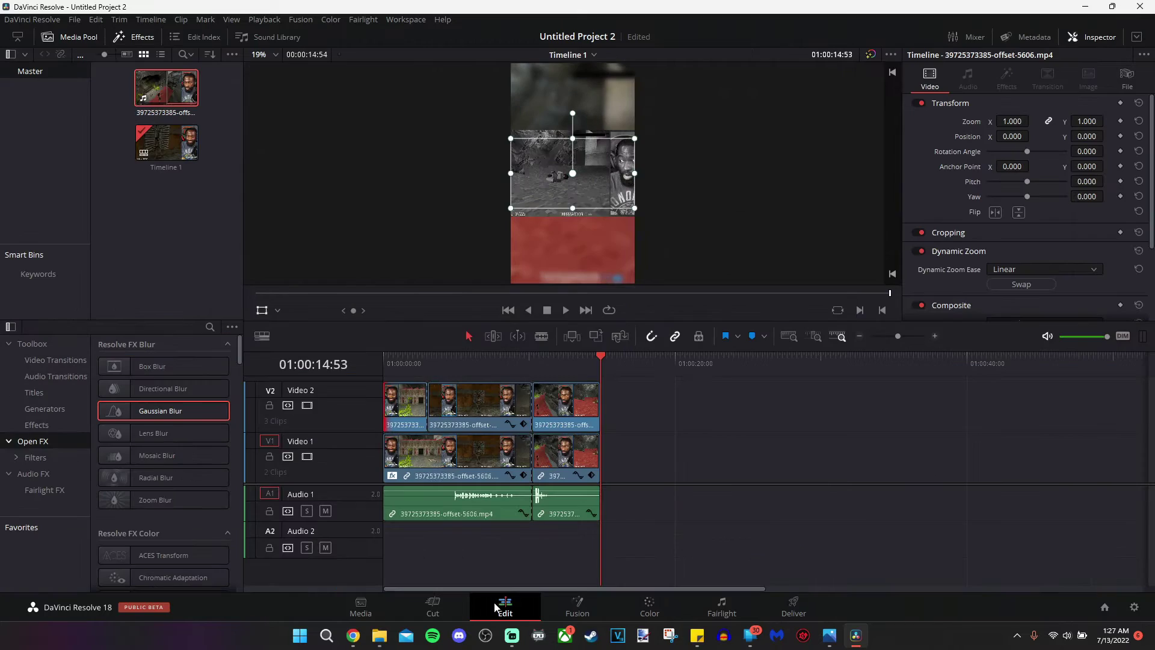
# - Play from about 10 seconds through to the timeline end to review the black-and-white clip
pyautogui.click(521, 405)
pyautogui.moveTo(600, 357); pyautogui.dragTo(533, 360)
pyautogui.press('space')
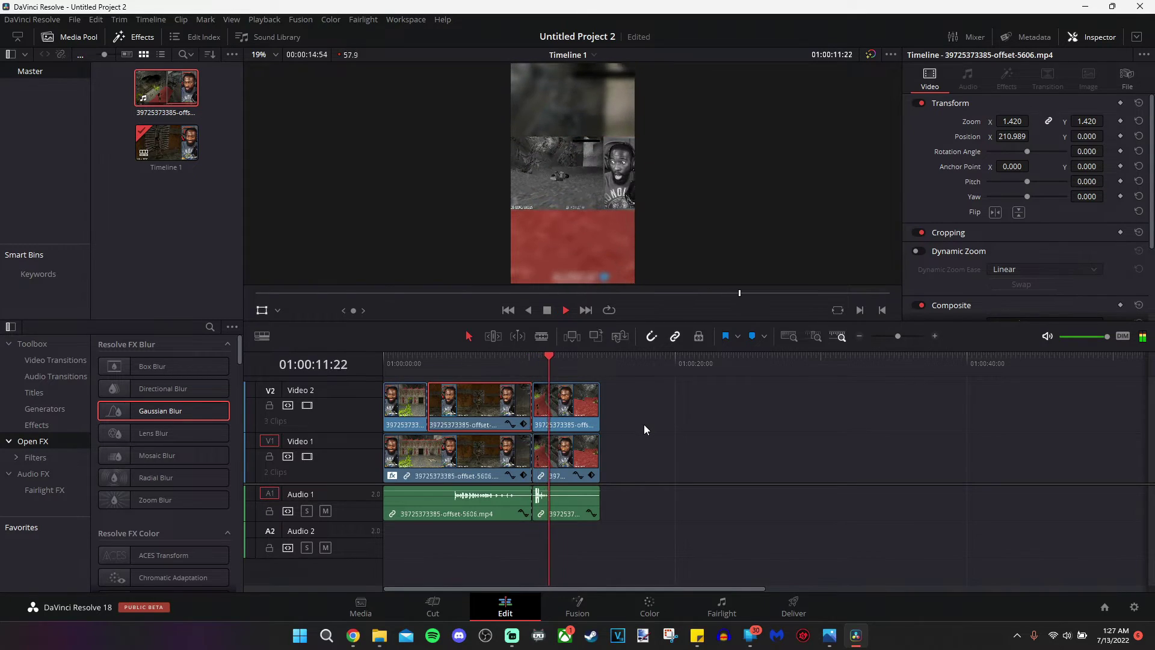
pyautogui.press('End')
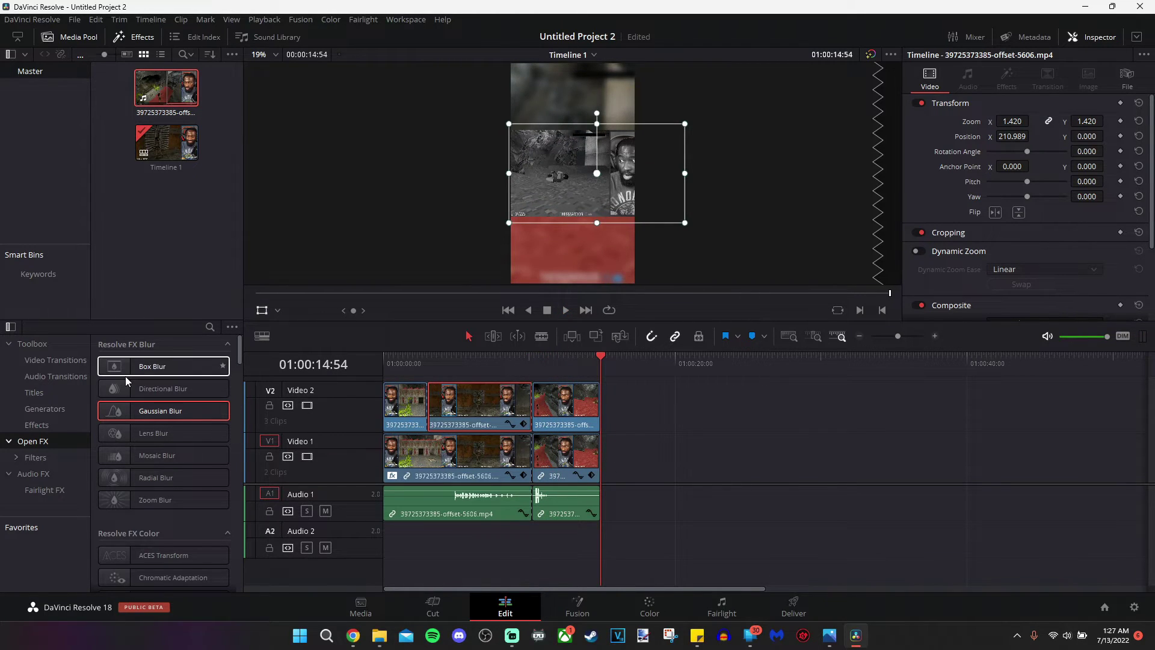
pyautogui.hotkey('alt', 'Tab')
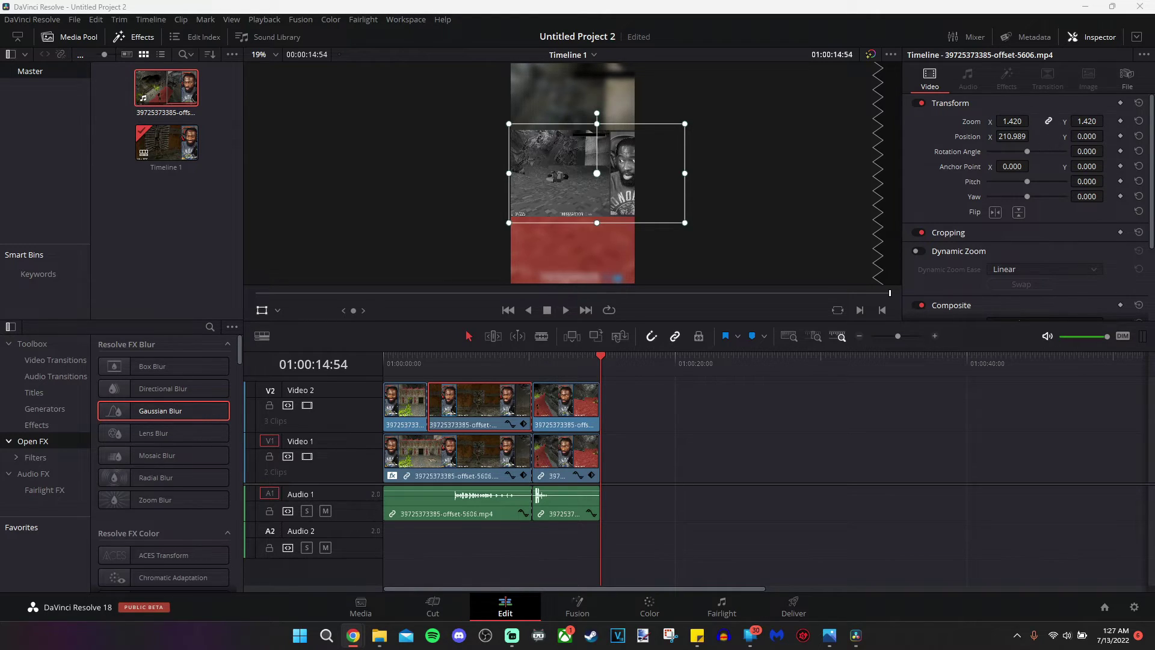
pyautogui.hotkey('alt', 'Tab')
pyautogui.hotkey('alt', 'Tab')
pyautogui.hotkey('alt', 'Tab')
# - Place the yt5s.com sound effect on Audio 2 near the end and trim it flush with the final video clip
pyautogui.moveTo(116, 354); pyautogui.dragTo(509, 541)
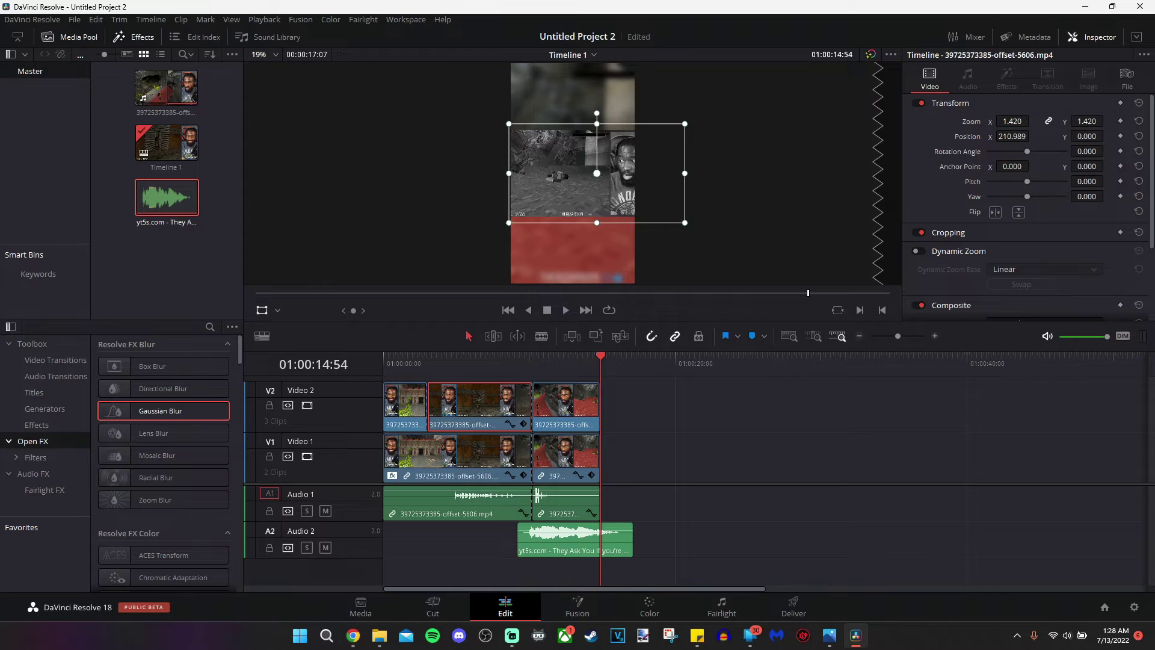
pyautogui.hotkey('alt', 'Tab')
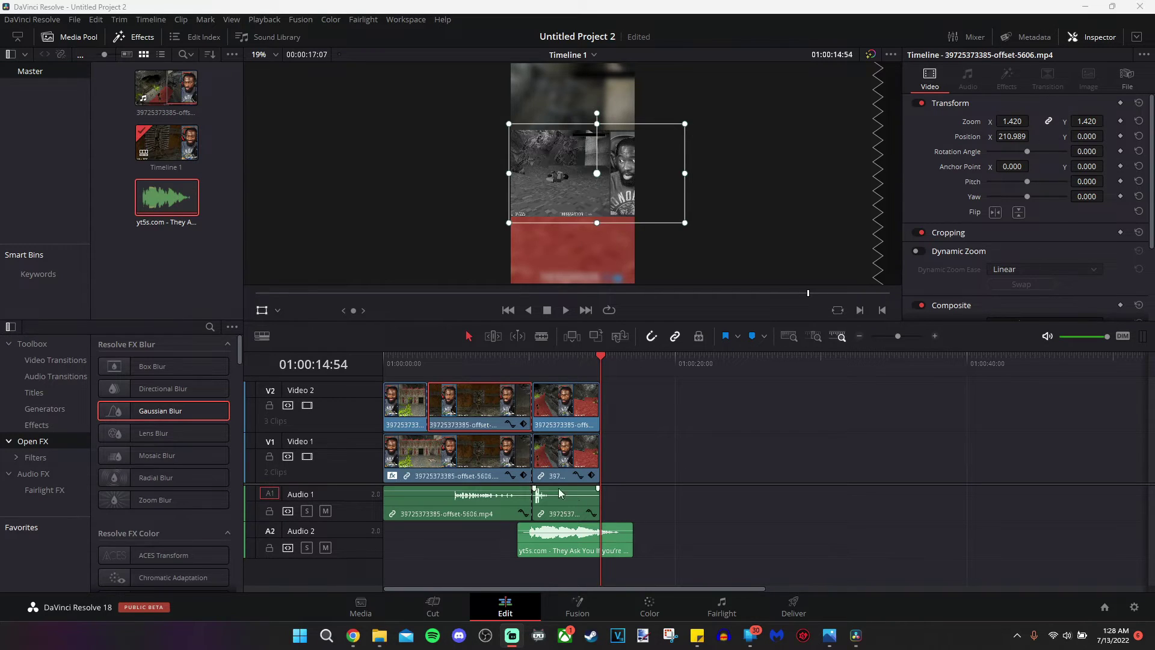
pyautogui.click(537, 546)
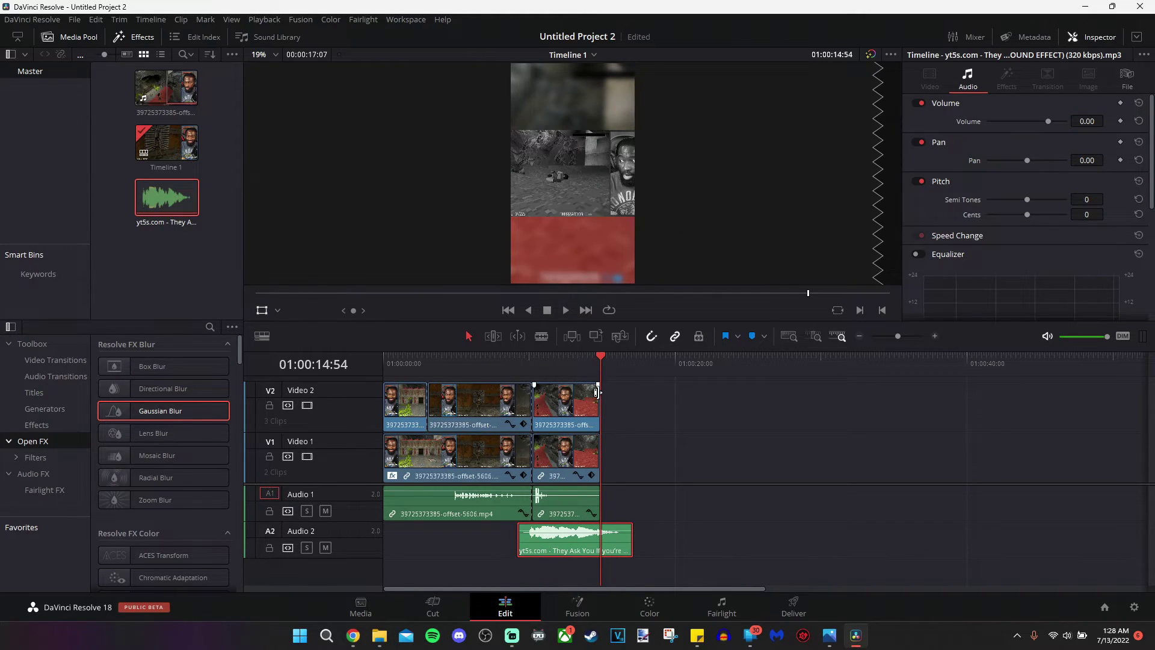
pyautogui.moveTo(601, 357); pyautogui.dragTo(516, 367)
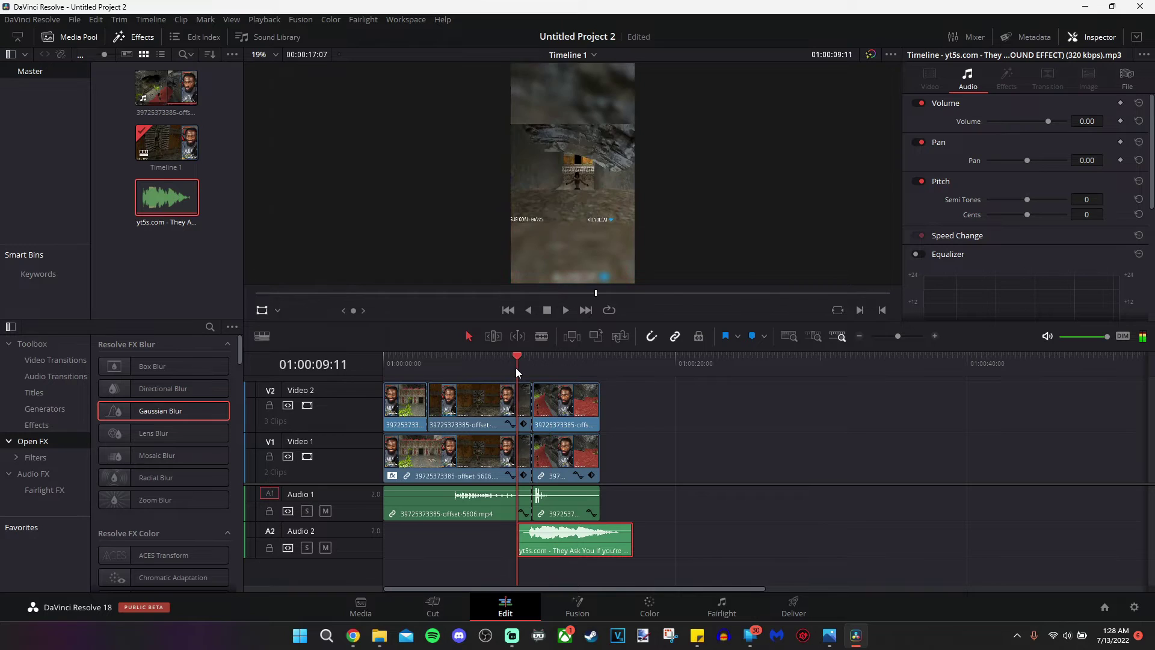
pyautogui.press('space')
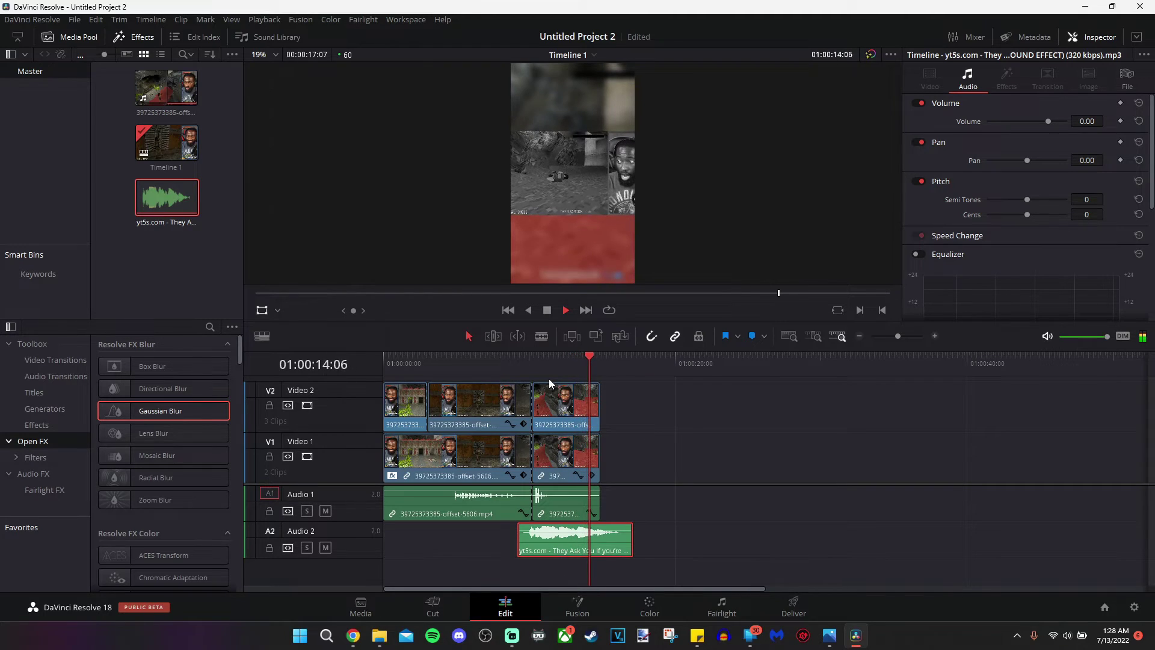
pyautogui.press('space')
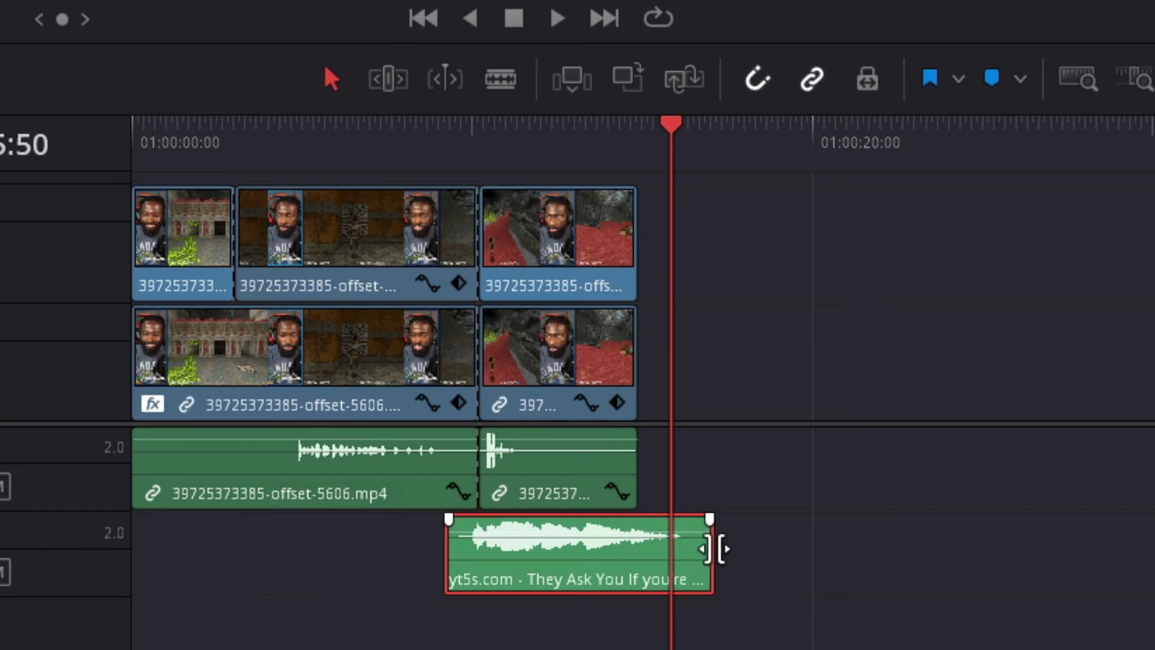
pyautogui.moveTo(716, 548); pyautogui.dragTo(650, 555)
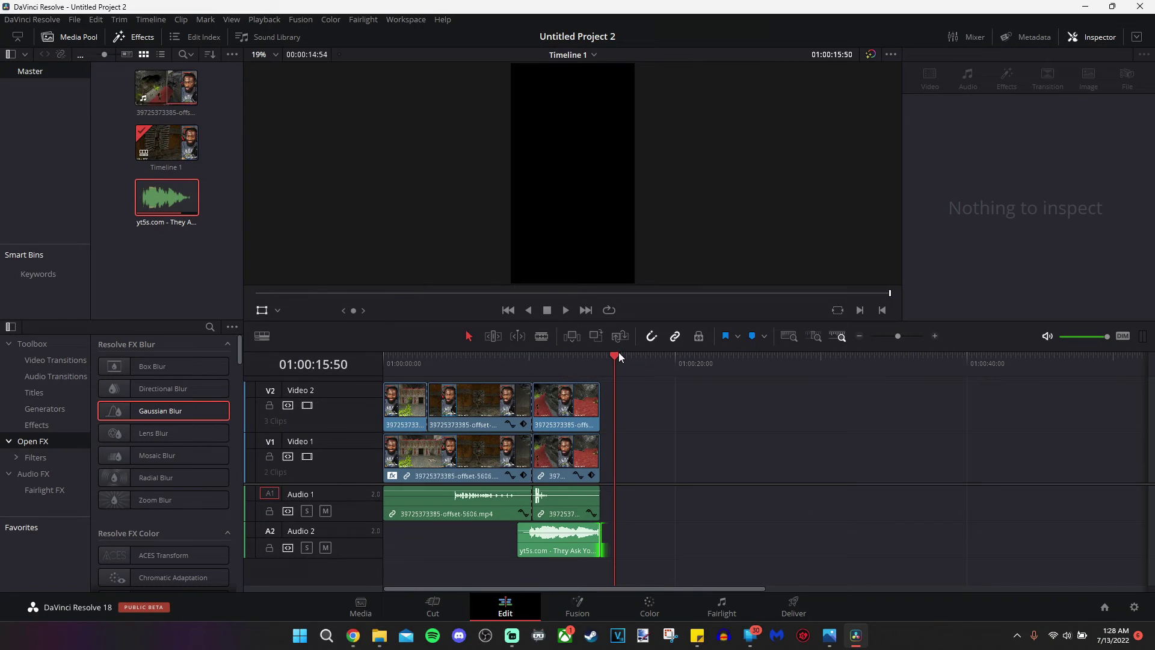
pyautogui.moveTo(619, 352); pyautogui.dragTo(378, 371)
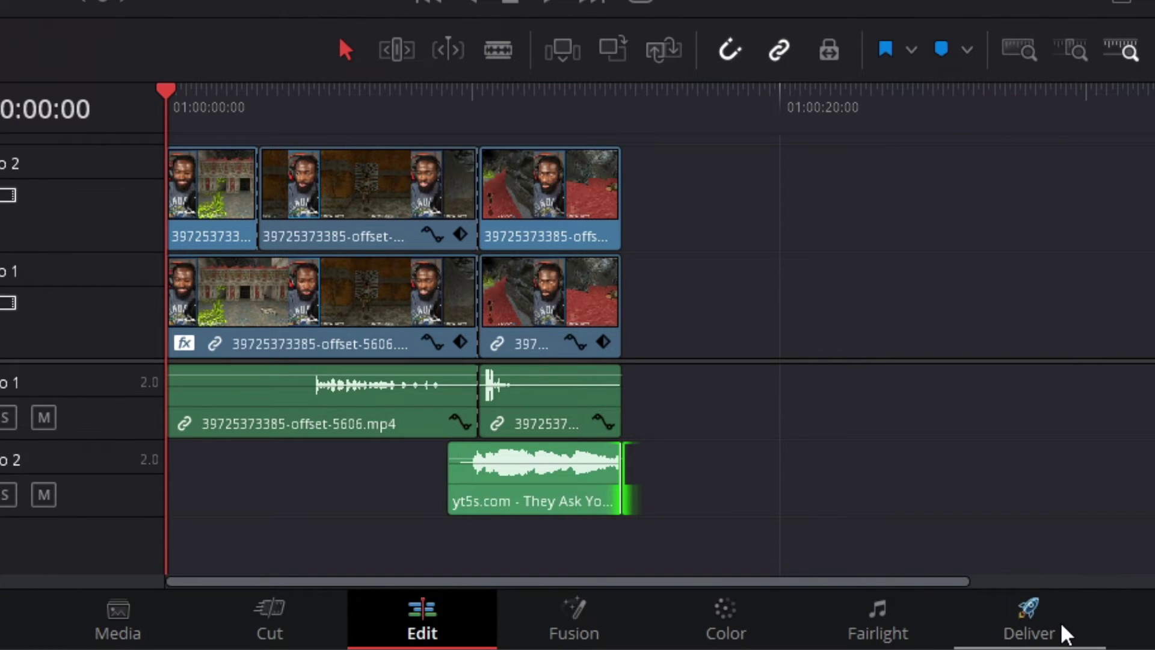
# - On the Deliver page, set the Custom Export resolution to 1080 × 1920 and add it to the render queue
pyautogui.click(809, 613)
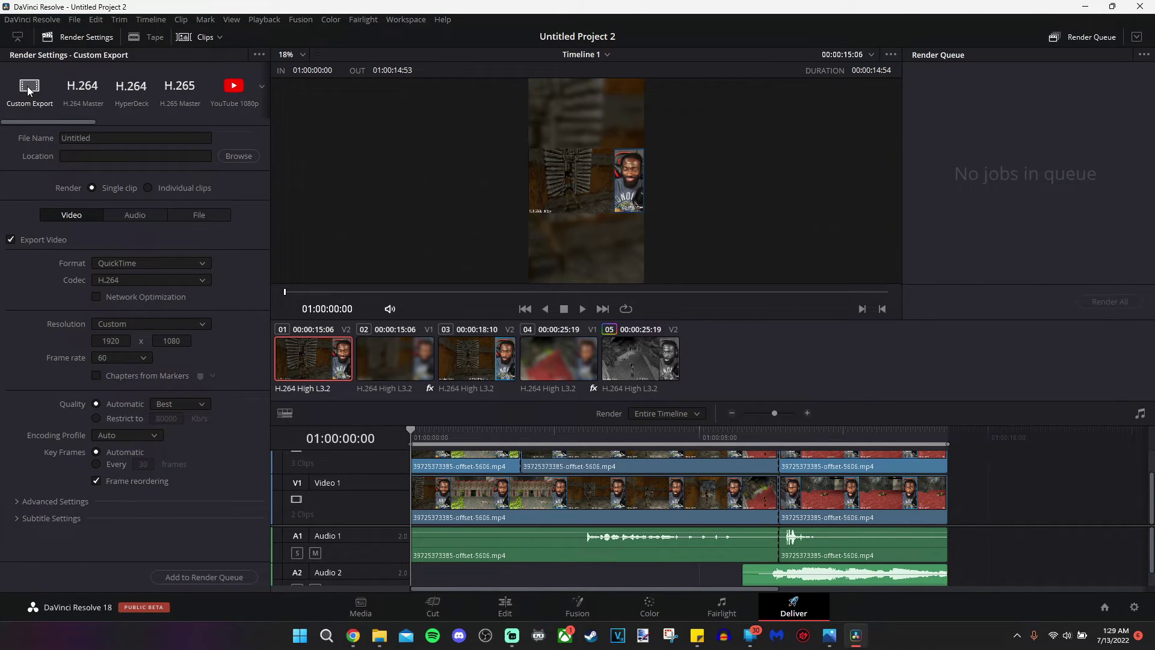
pyautogui.click(124, 339)
pyautogui.write('10')
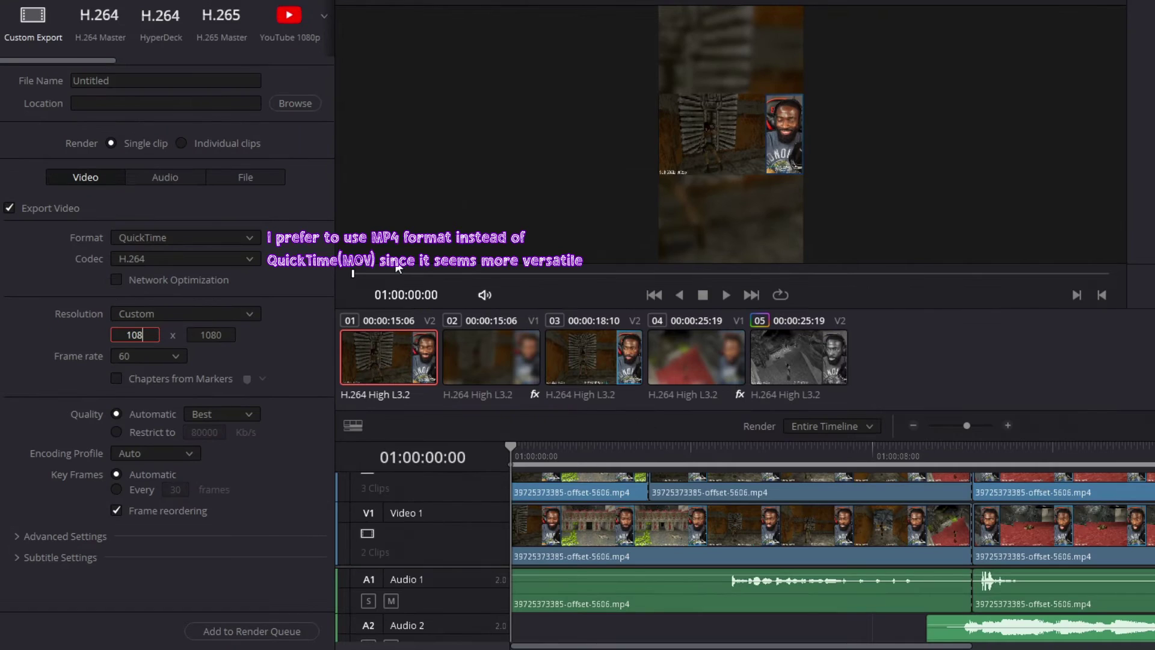
pyautogui.press('Tab')
pyautogui.write('1')
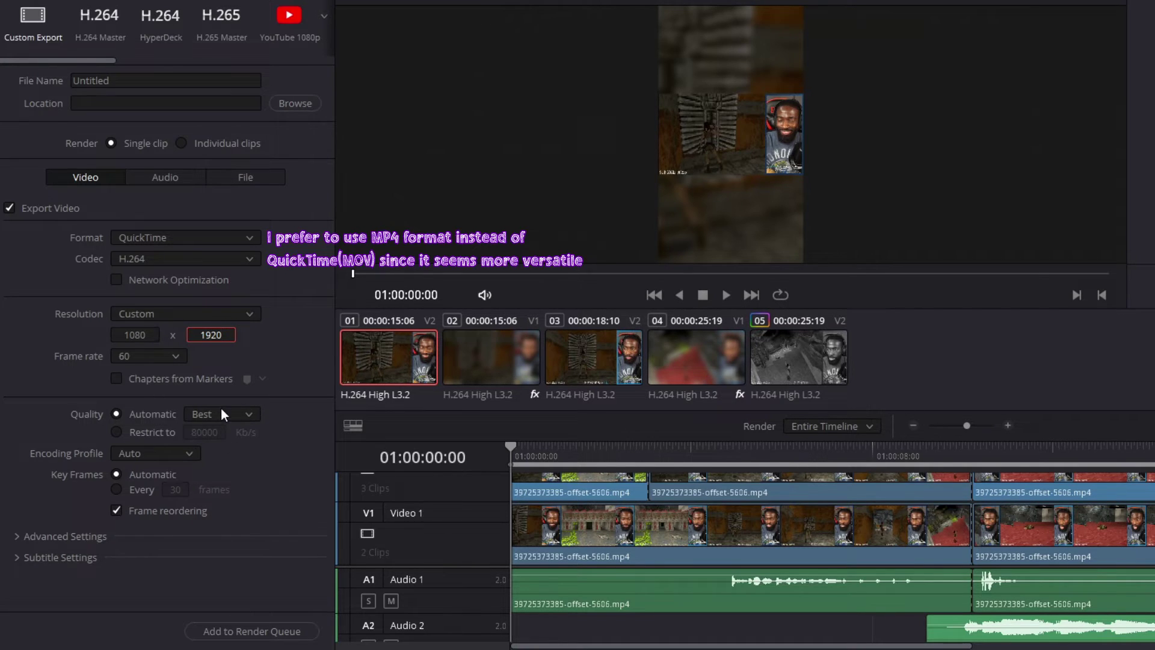
pyautogui.click(261, 631)
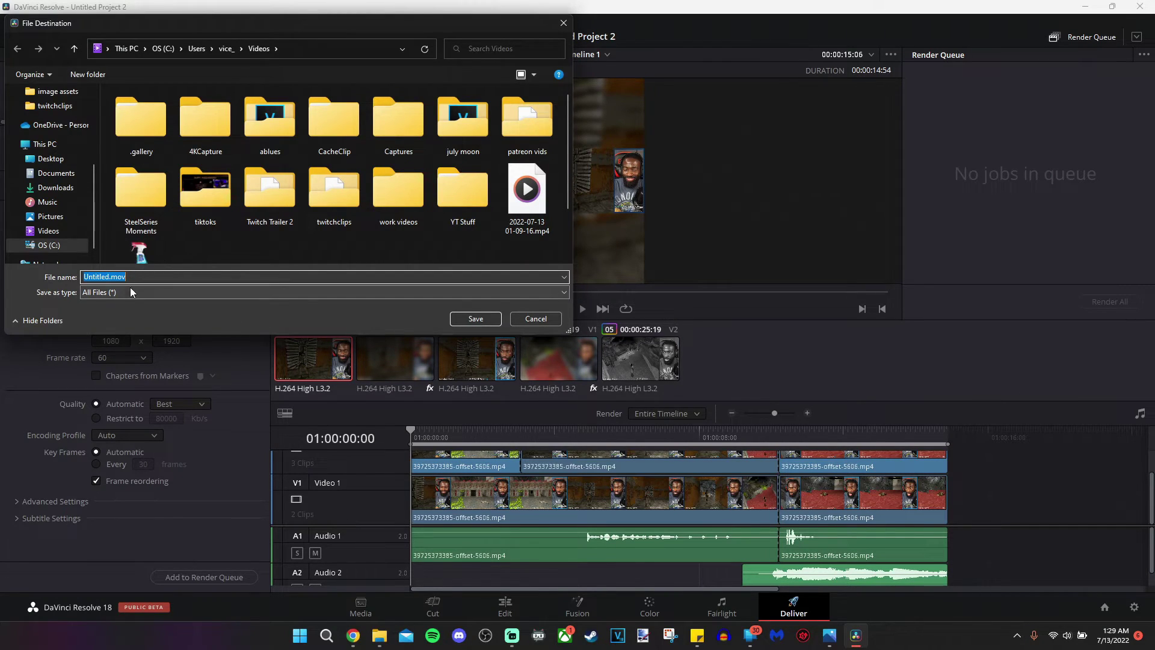
# - Save the render as fall on the Desktop and render all queued jobs
pyautogui.write('fall')
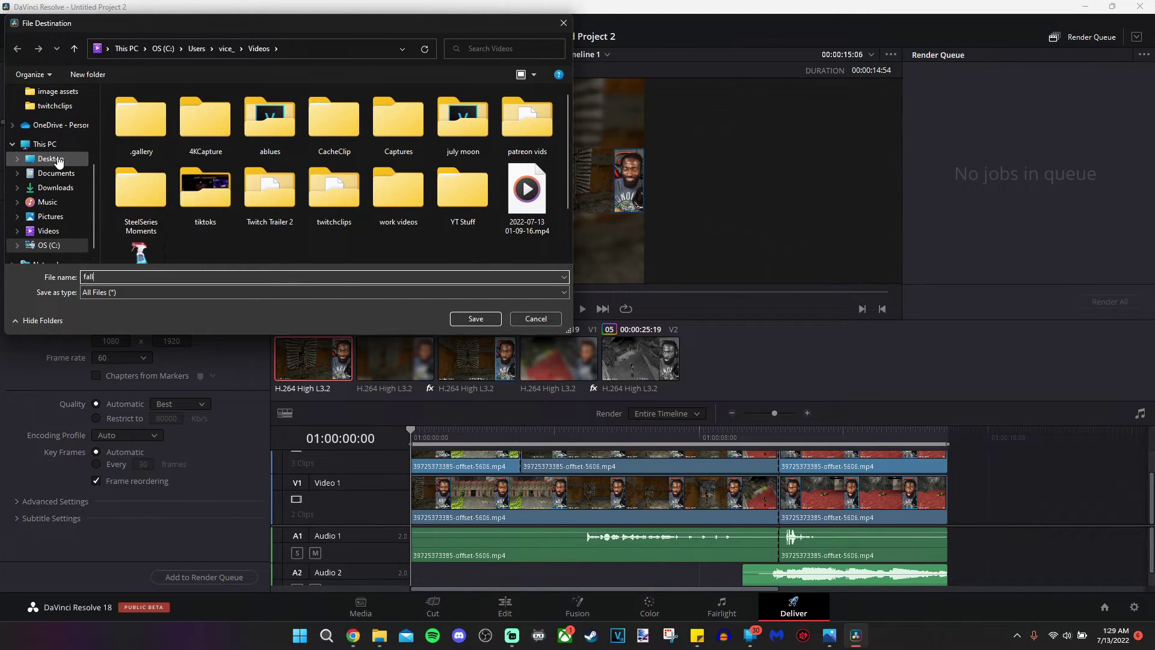
pyautogui.click(59, 160)
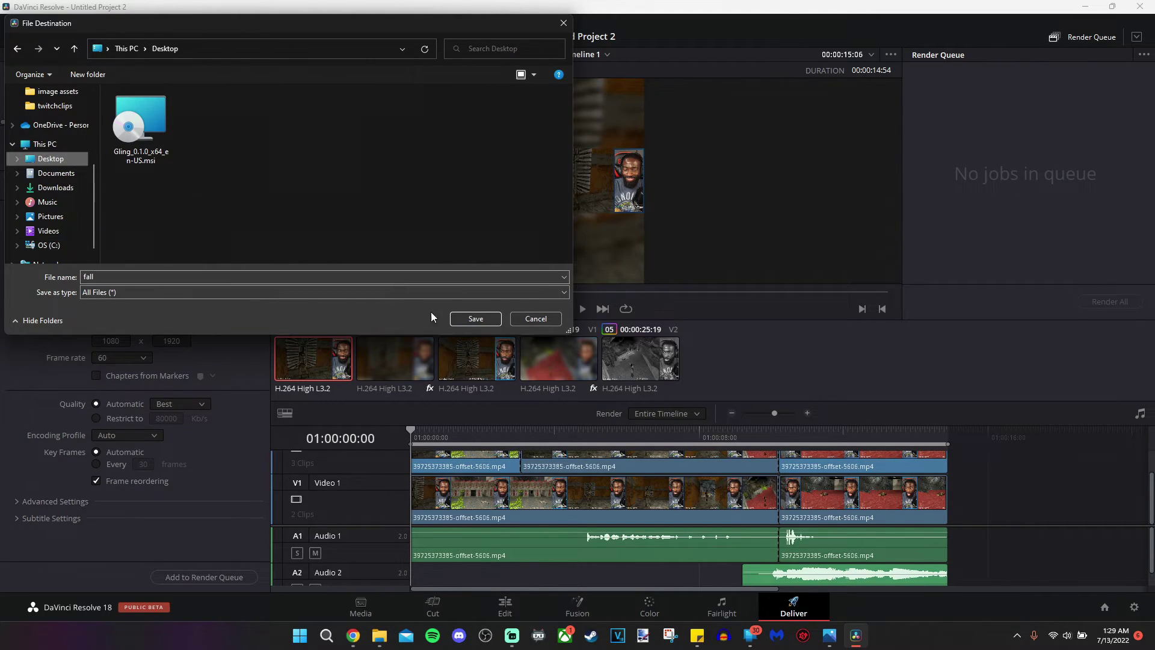
pyautogui.click(476, 319)
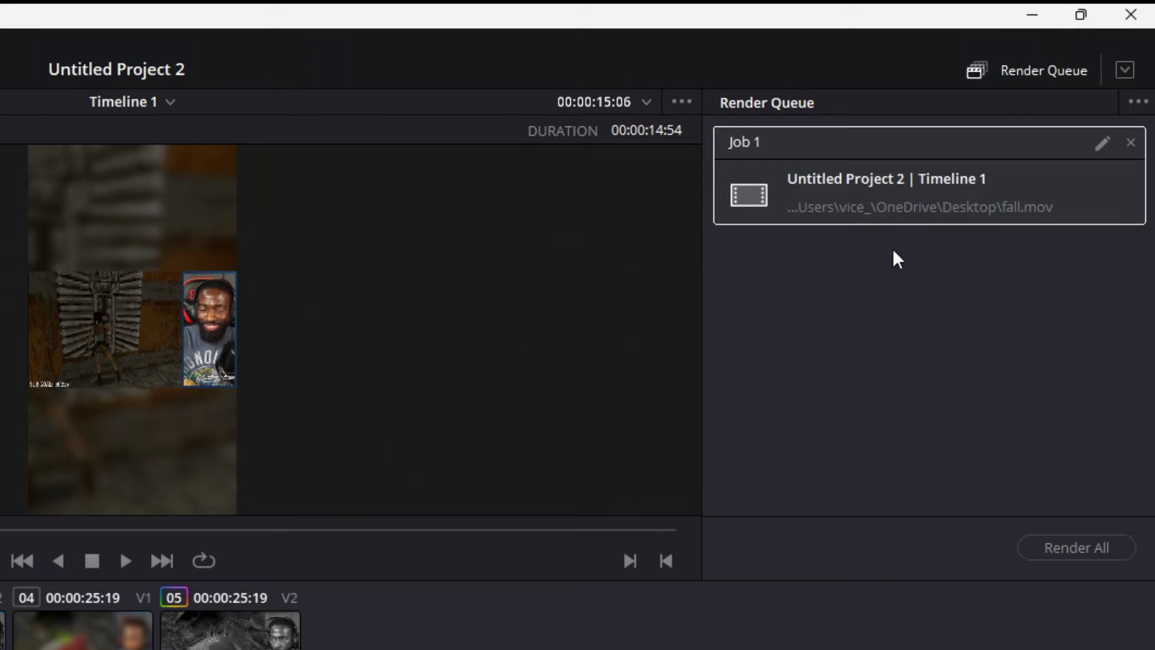
pyautogui.click(1072, 548)
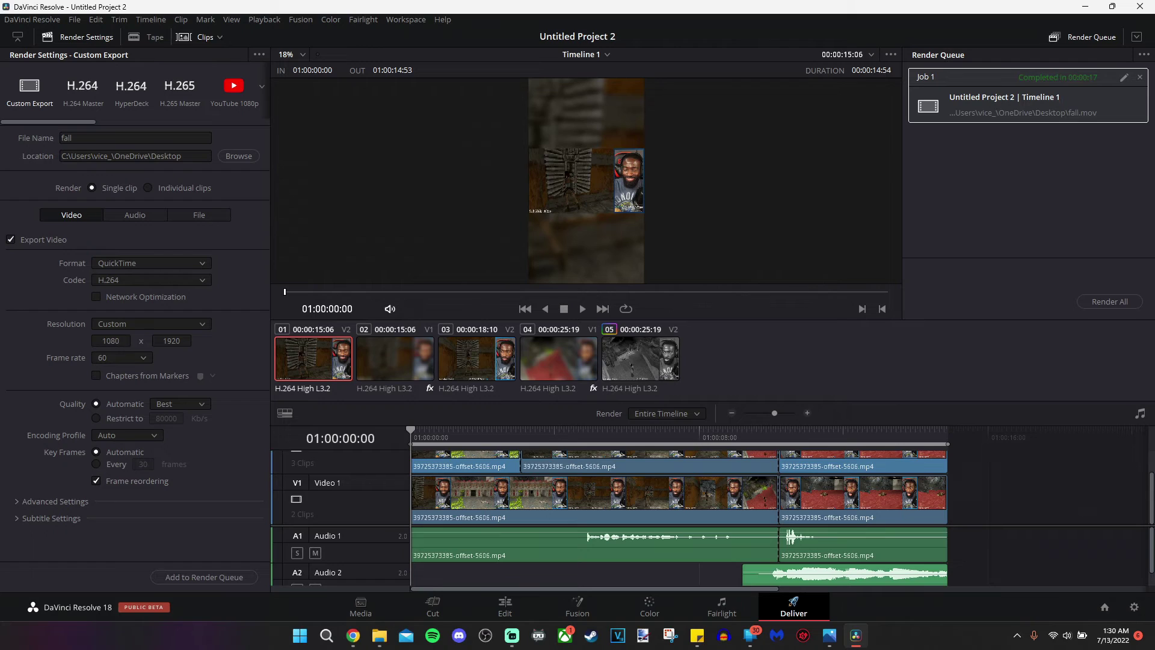
# - Open the rendered fall.mov from File Explorer to play it
pyautogui.press('super+e')
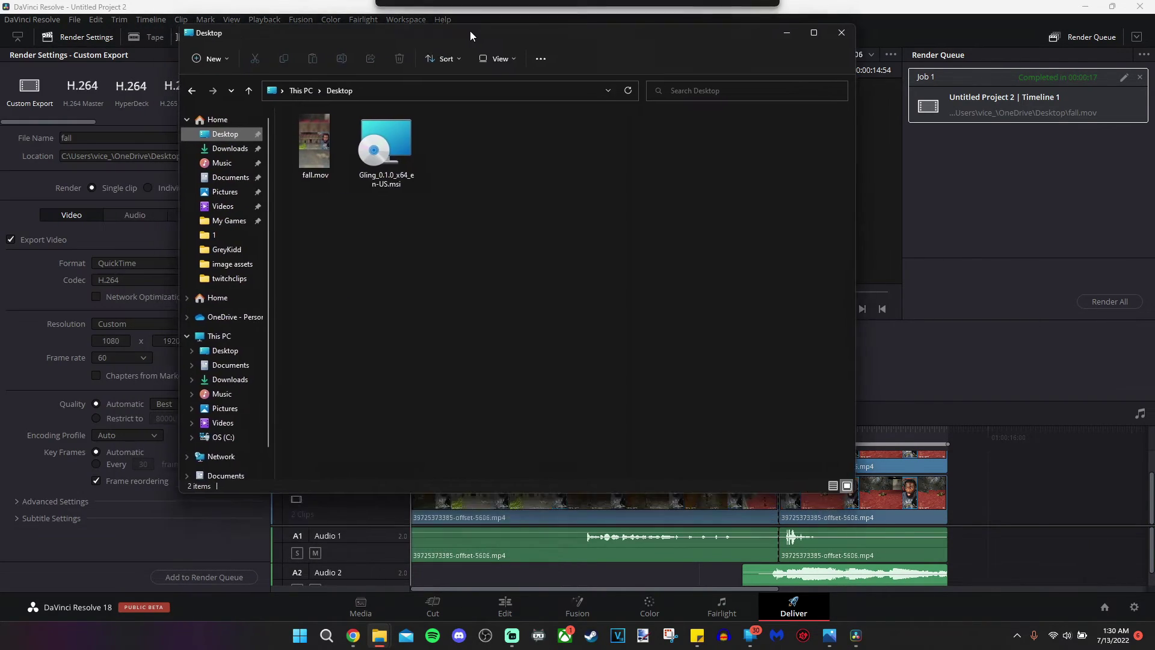
pyautogui.moveTo(470, 31); pyautogui.dragTo(575, 53)
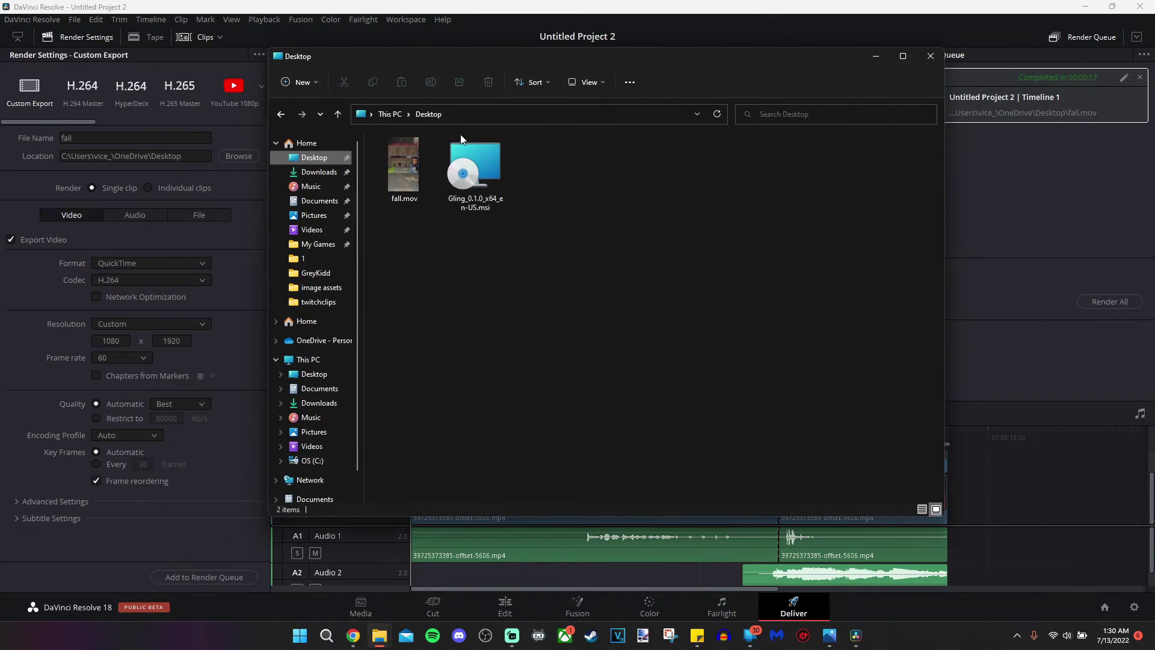
pyautogui.doubleClick(399, 170)
# - Play the exported fall.mov in Media Player full screen
pyautogui.click(660, 509)
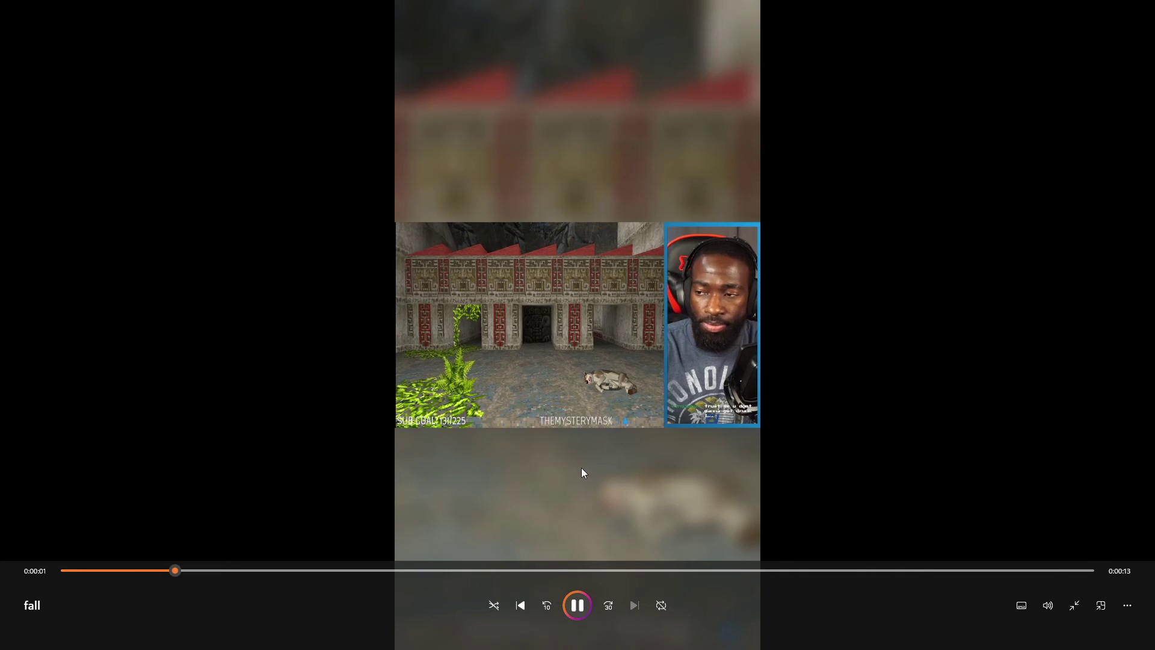